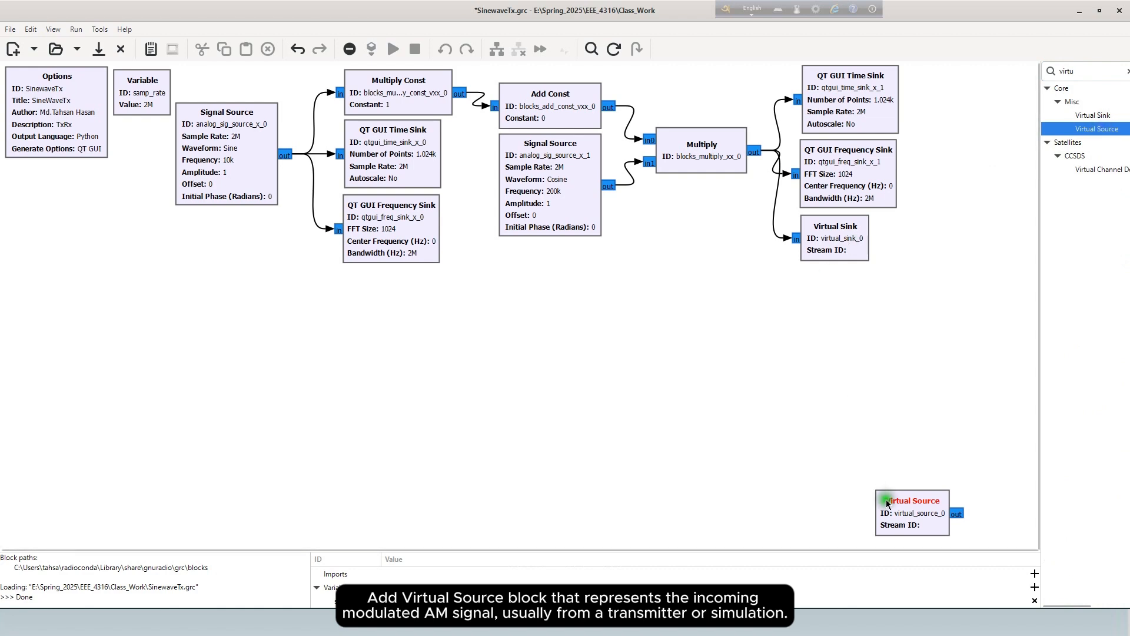
Move the Virtual Source block to an empty area below the transmitter's first Signal Source and set the Virtual Sink's Stream ID to 1234.
{"action": "left_click_drag", "start_coordinate": [902, 522], "coordinate": [113, 389]}
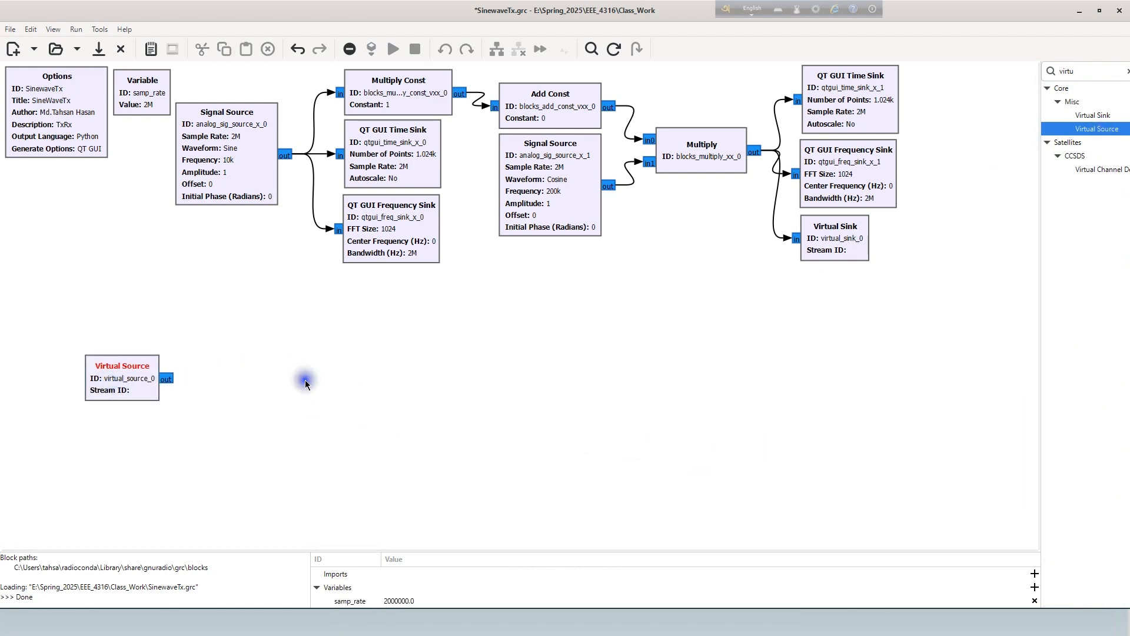
{"action": "left_click", "coordinate": [832, 250]}
{"action": "double_click", "coordinate": [832, 250]}
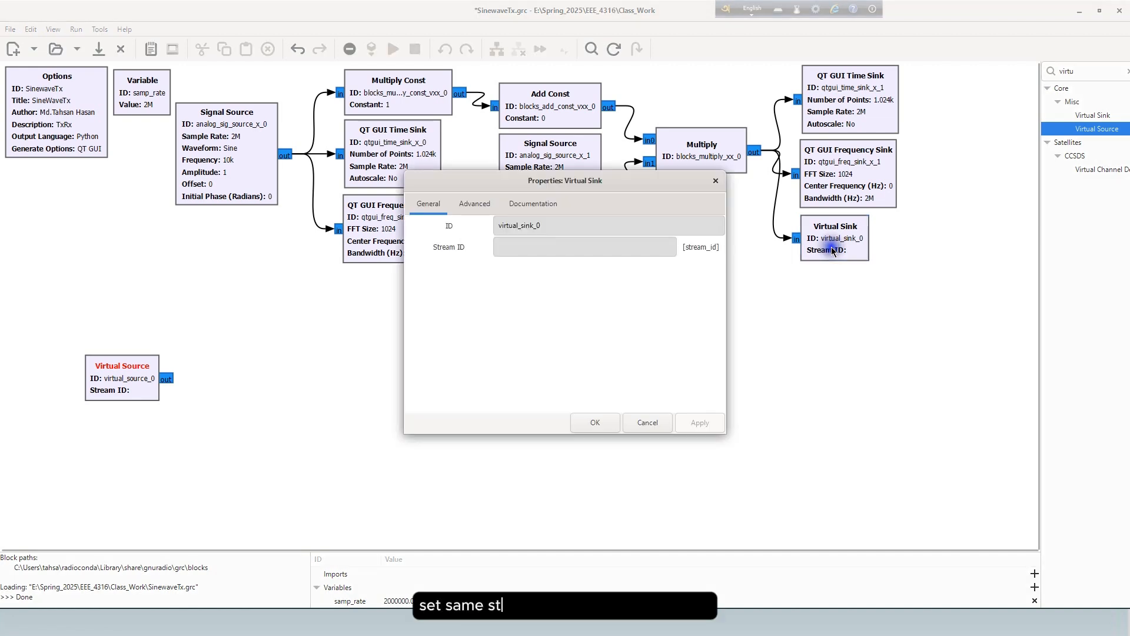
{"action": "left_click", "coordinate": [521, 247]}
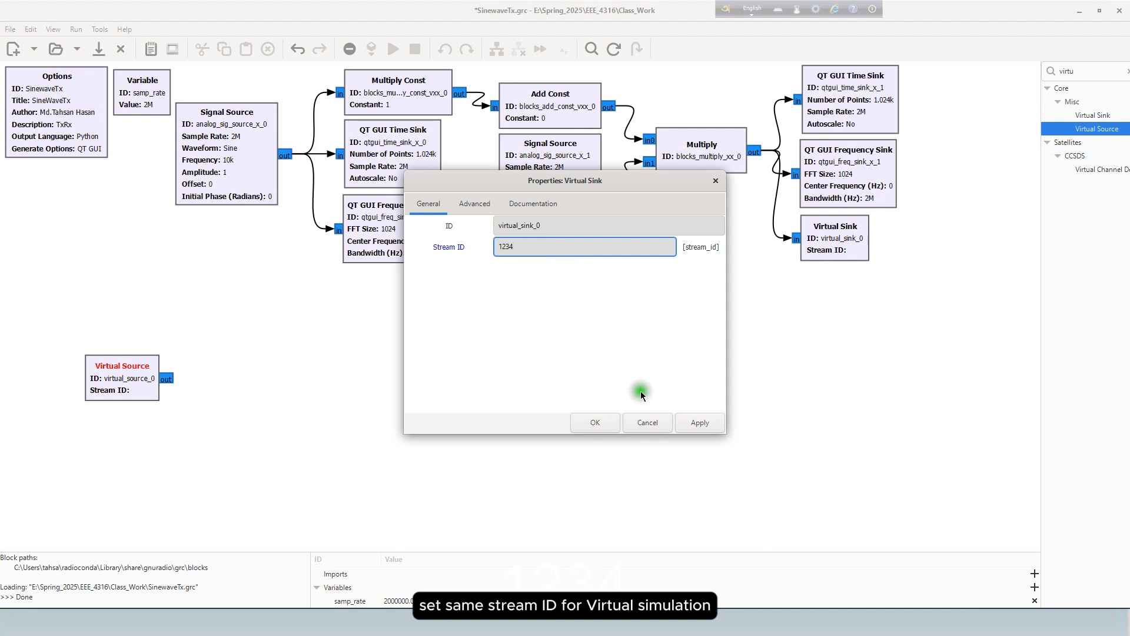
{"action": "left_click", "coordinate": [597, 423]}
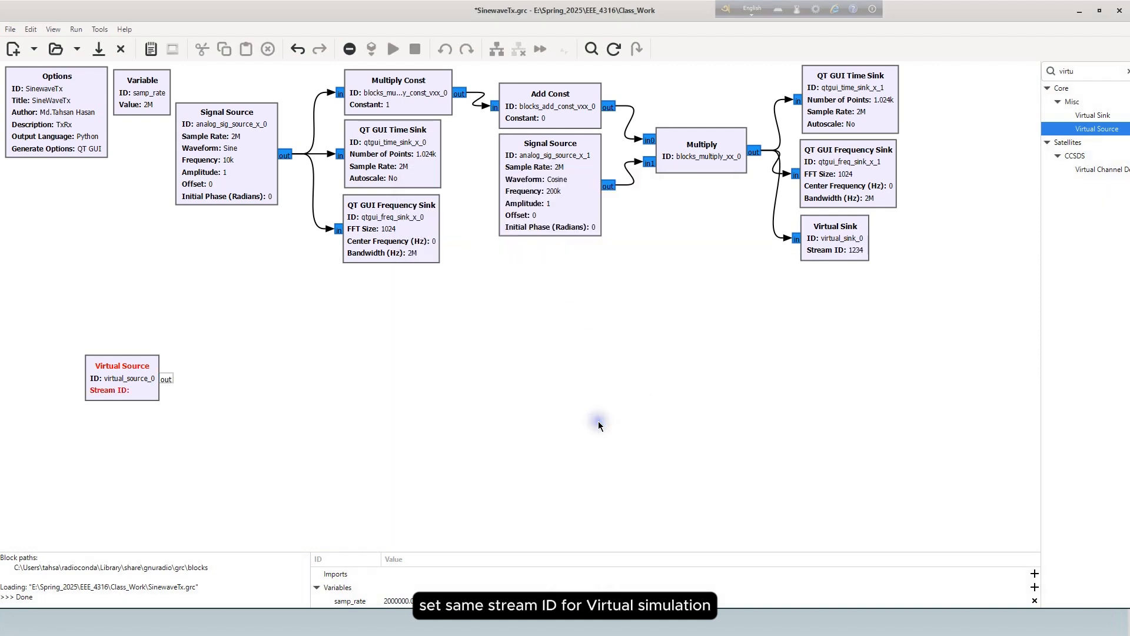
Set the Virtual Source block's Stream ID to 1234.
{"action": "double_click", "coordinate": [128, 385]}
{"action": "left_click", "coordinate": [503, 250]}
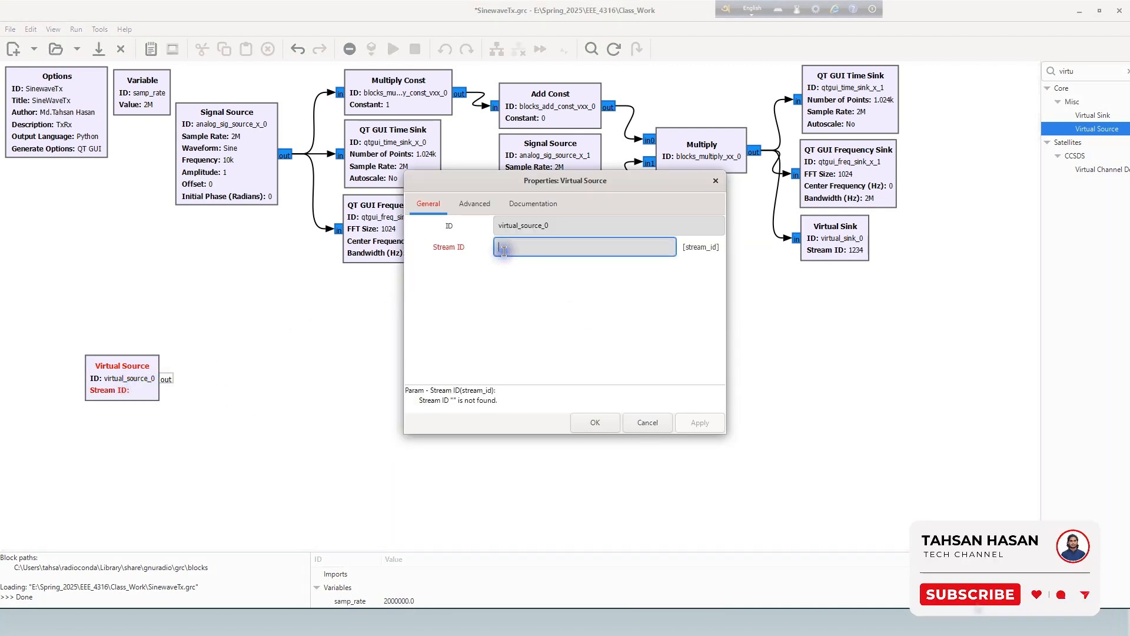
{"action": "type", "text": "1234"}
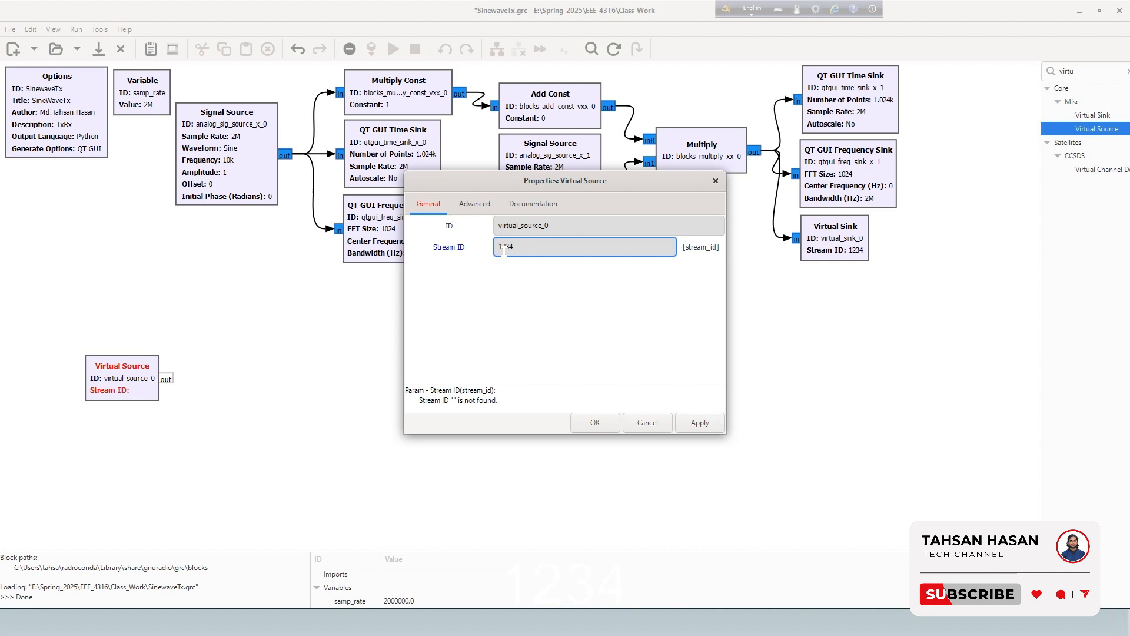
{"action": "left_click", "coordinate": [606, 429]}
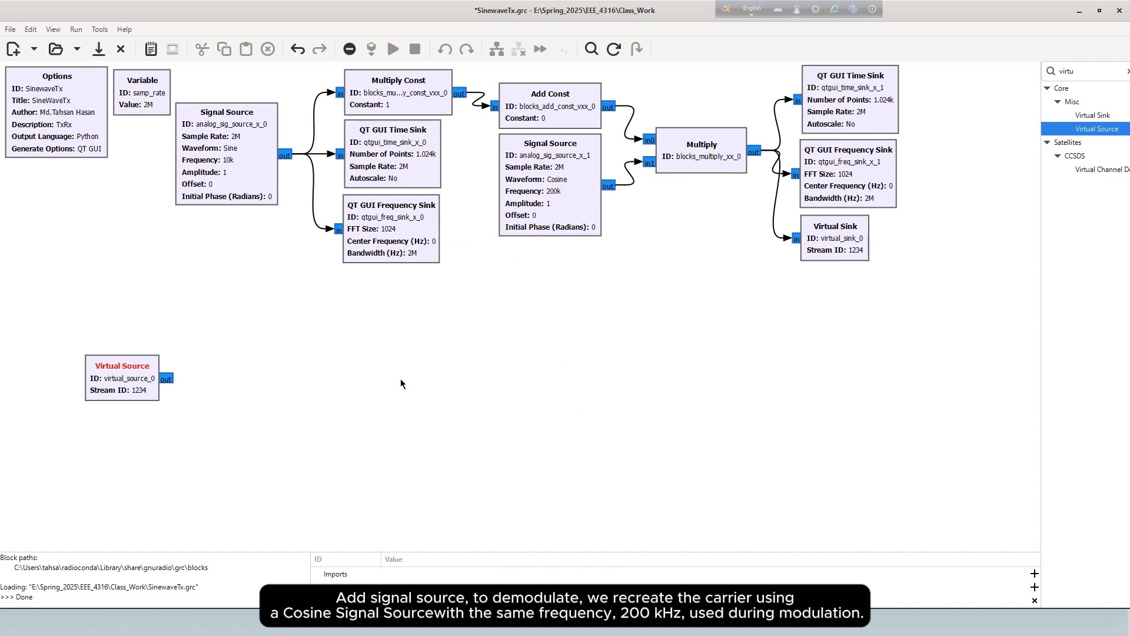
Add a new Signal Source block and place it directly beneath the Virtual Source.
{"action": "left_click", "coordinate": [452, 346]}
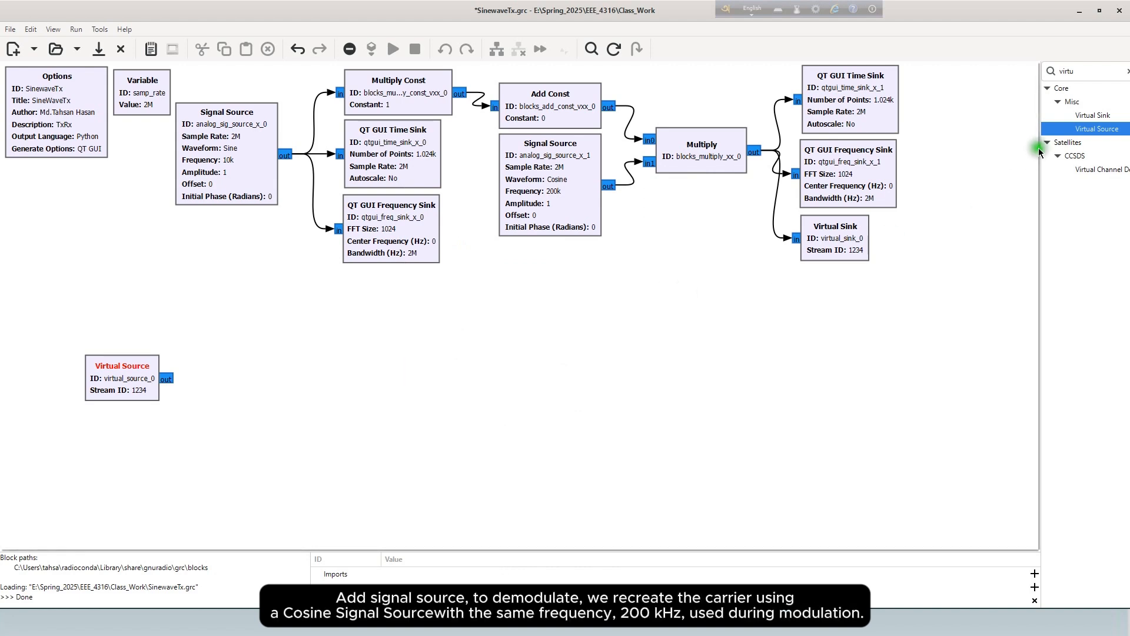
{"action": "double_click", "coordinate": [1060, 70]}
{"action": "type", "text": "signa"}
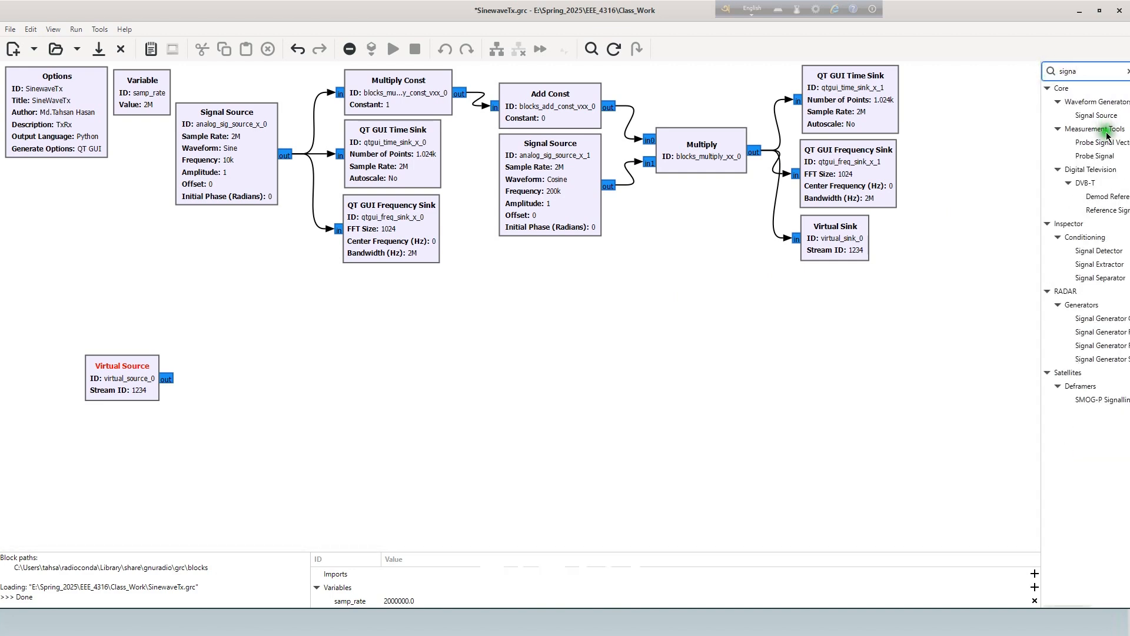
{"action": "double_click", "coordinate": [1097, 116]}
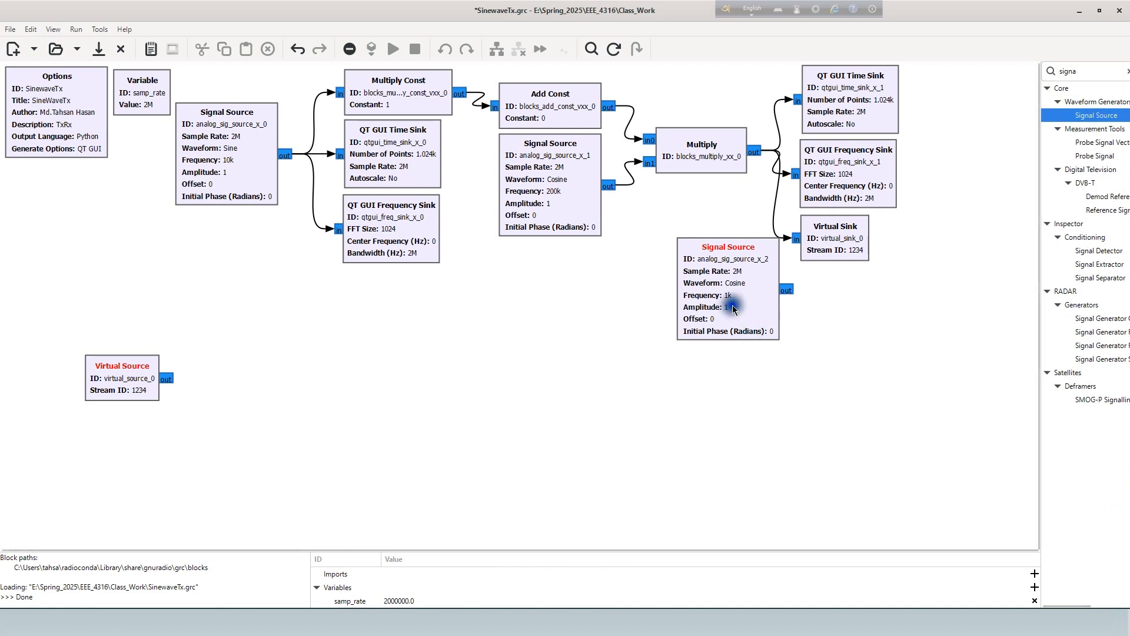
{"action": "left_click_drag", "start_coordinate": [727, 313], "coordinate": [129, 487]}
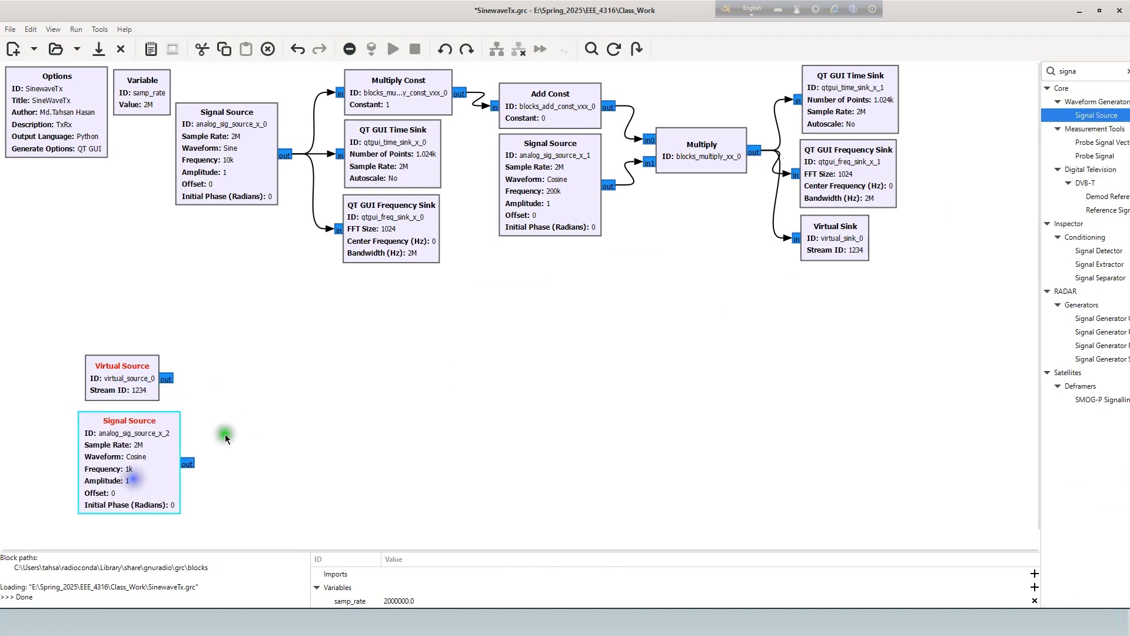
{"action": "left_click", "coordinate": [252, 424]}
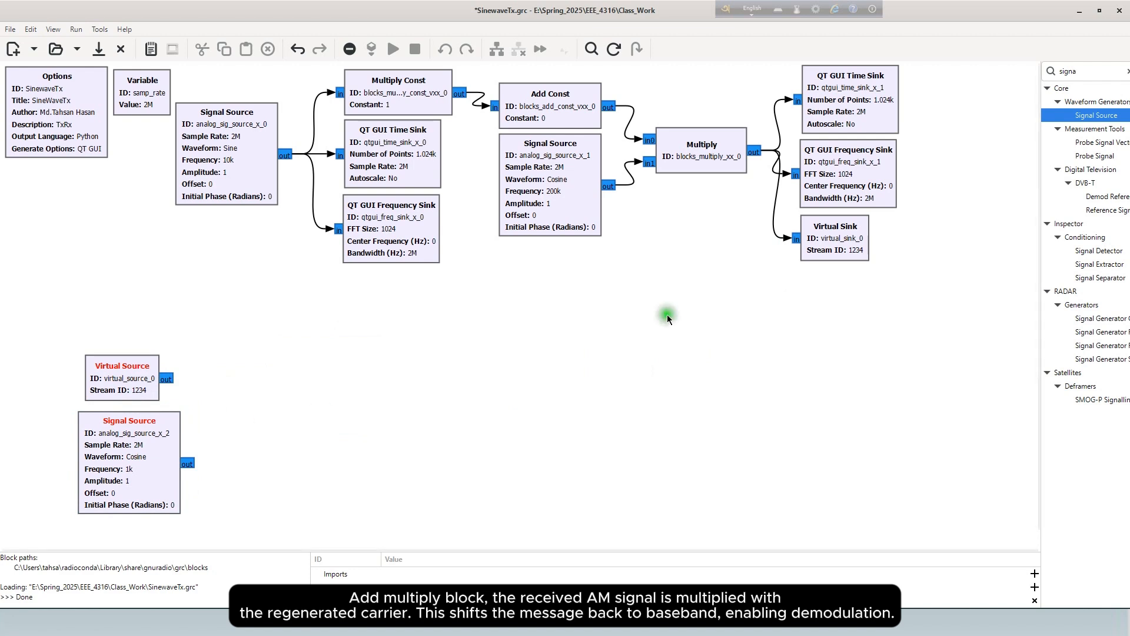
Add a Multiply block beside the two receiver sources, connecting the Virtual Source to in0 and the new Signal Source to in1.
{"action": "left_click", "coordinate": [1053, 71]}
{"action": "type", "text": "mult"}
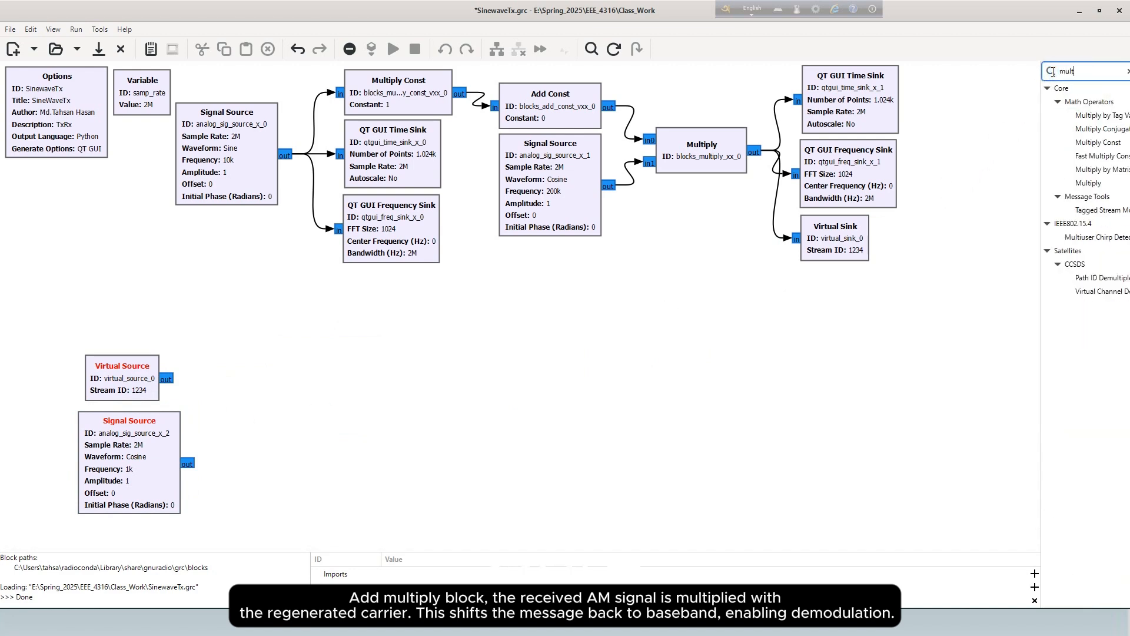
{"action": "left_click_drag", "start_coordinate": [1089, 183], "coordinate": [311, 406]}
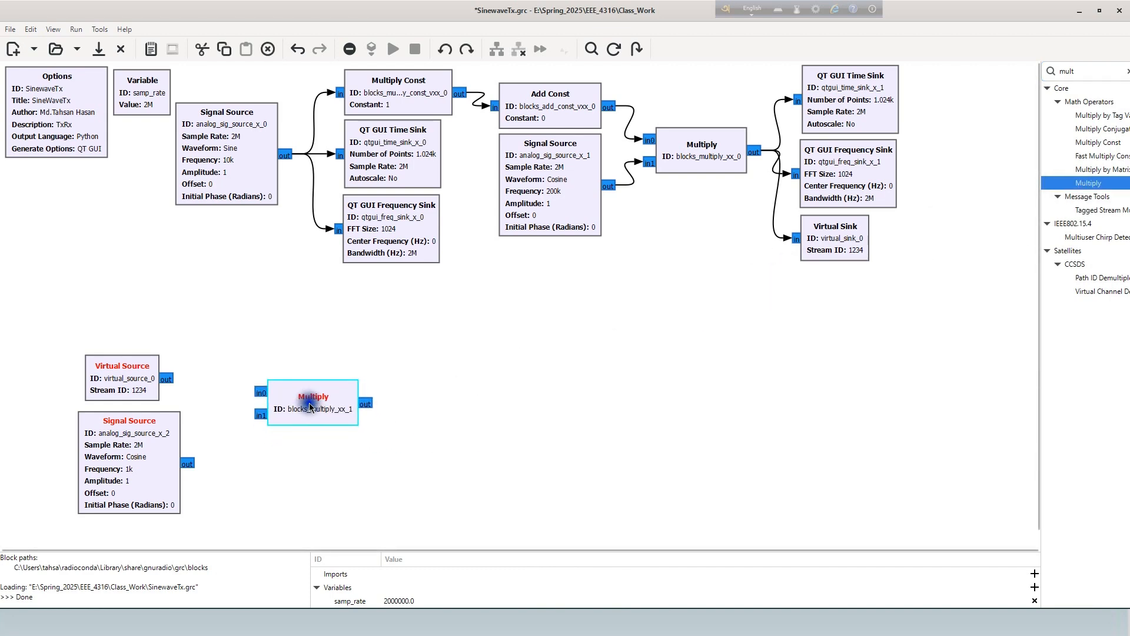
{"action": "left_click", "coordinate": [260, 392]}
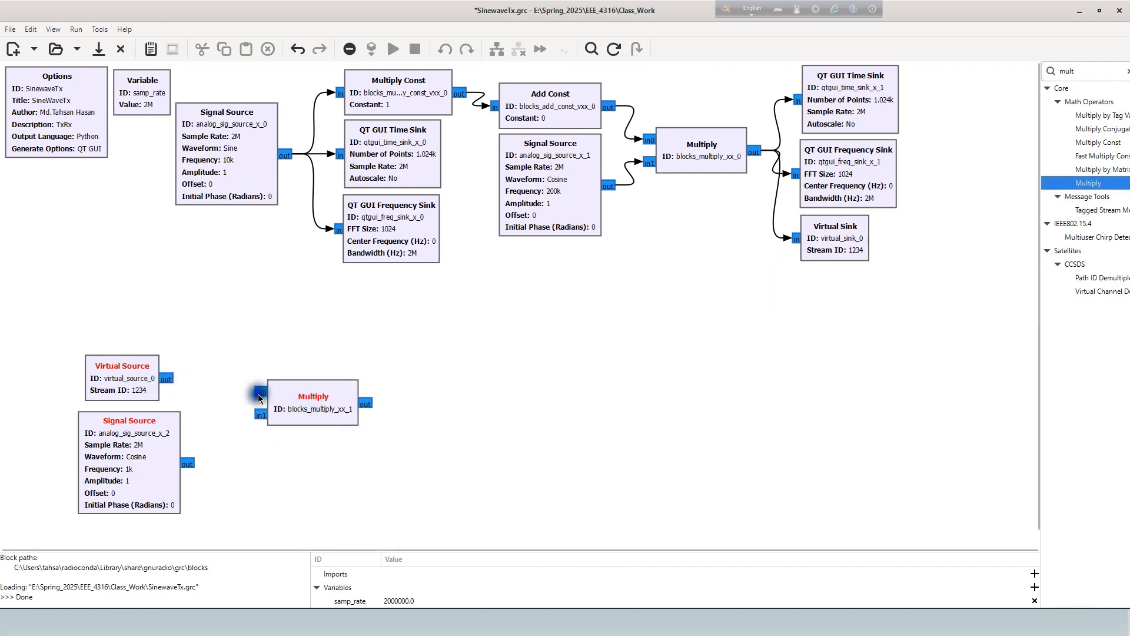
{"action": "left_click", "coordinate": [208, 460]}
{"action": "left_click", "coordinate": [260, 416]}
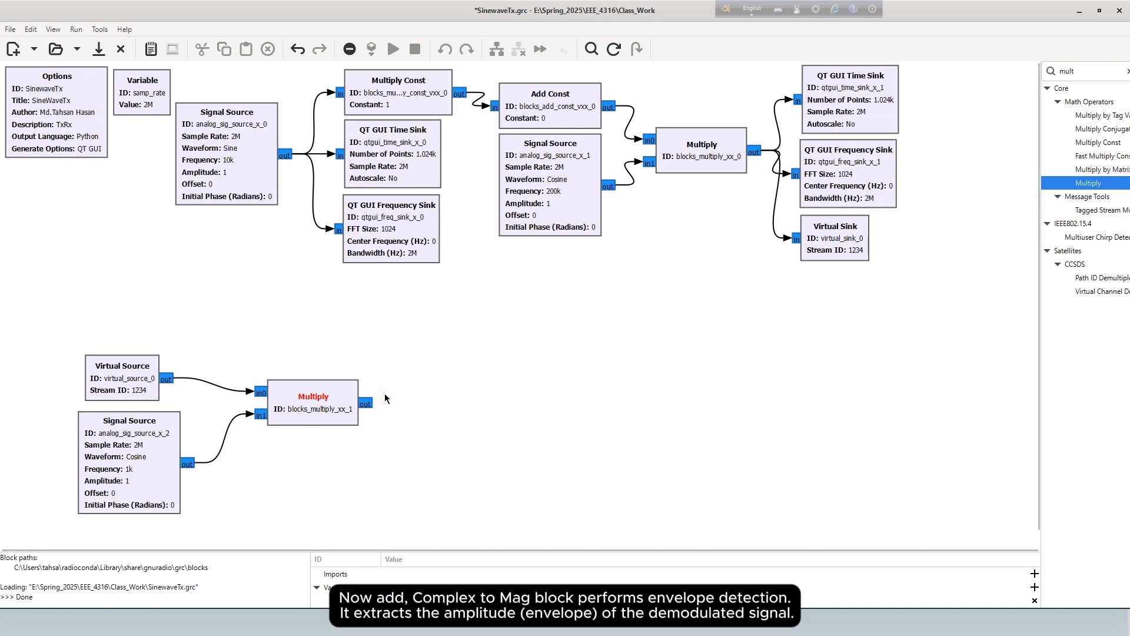
Add a Complex to Mag block after the receiver's Multiply block and connect the Multiply output to its input.
{"action": "left_click", "coordinate": [1086, 72]}
{"action": "left_click_drag", "start_coordinate": [1087, 73], "coordinate": [1058, 74]}
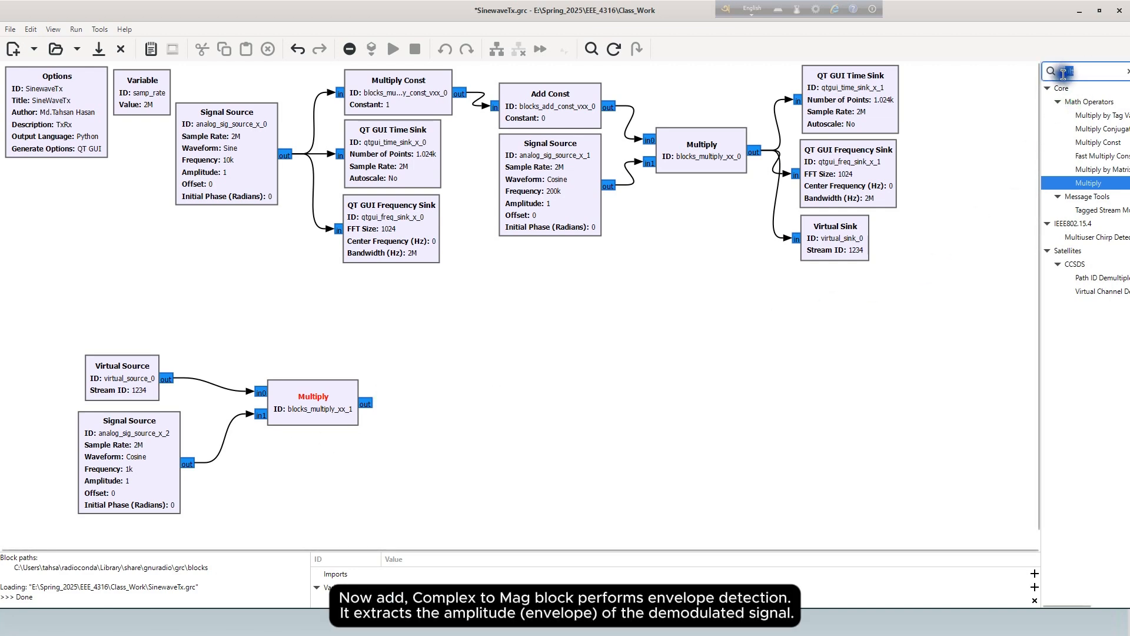
{"action": "type", "text": "compl"}
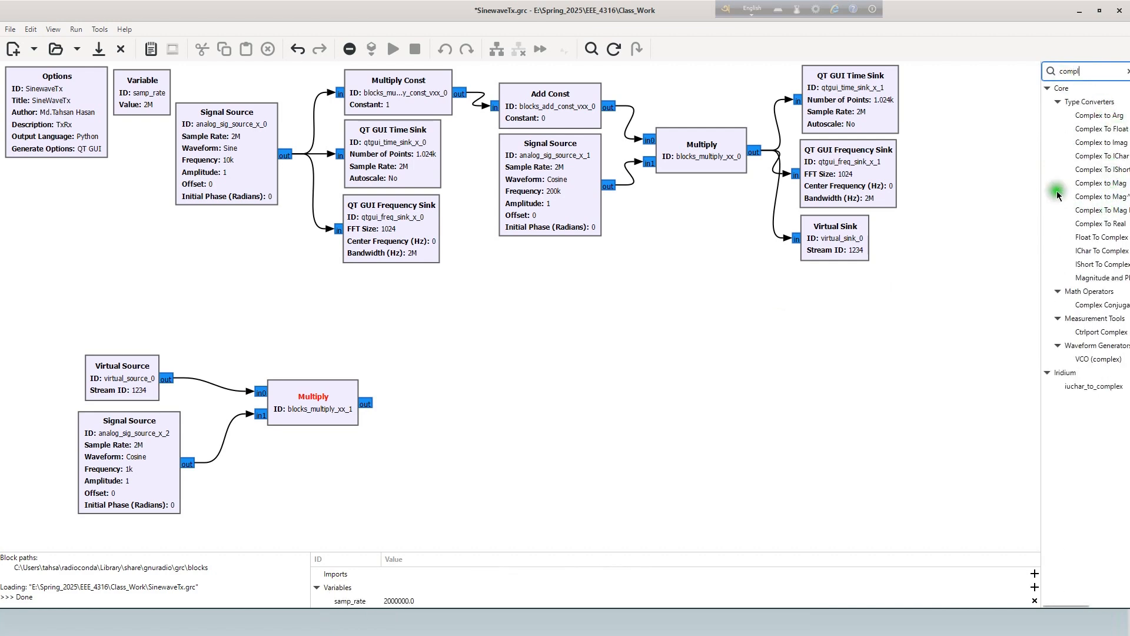
{"action": "left_click_drag", "start_coordinate": [1041, 187], "coordinate": [1006, 193]}
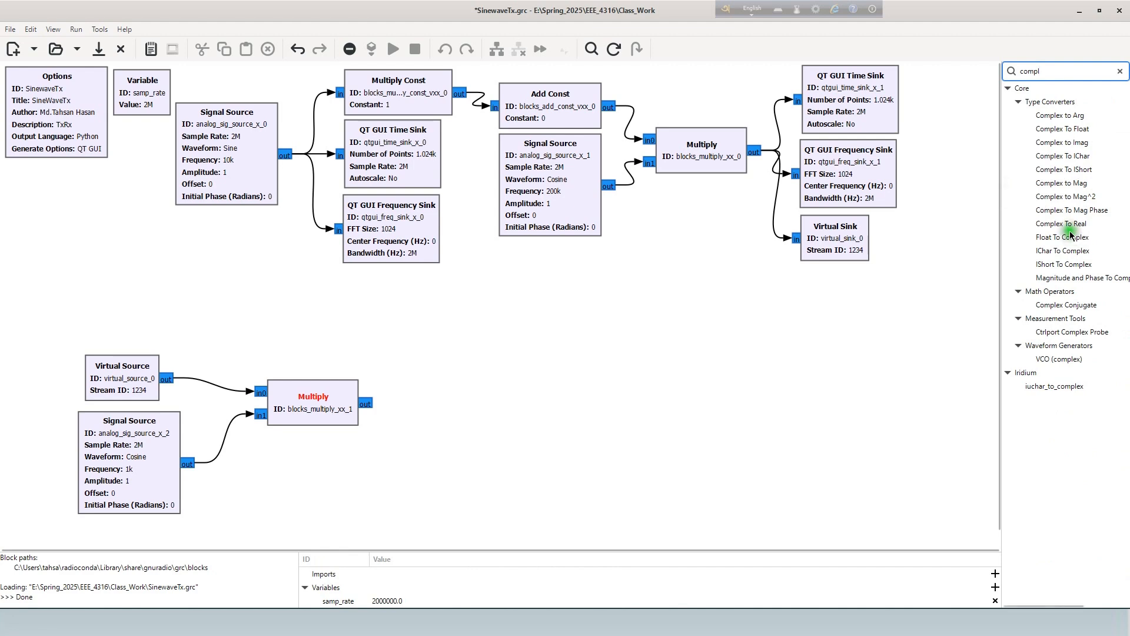
{"action": "left_click_drag", "start_coordinate": [1079, 181], "coordinate": [560, 365]}
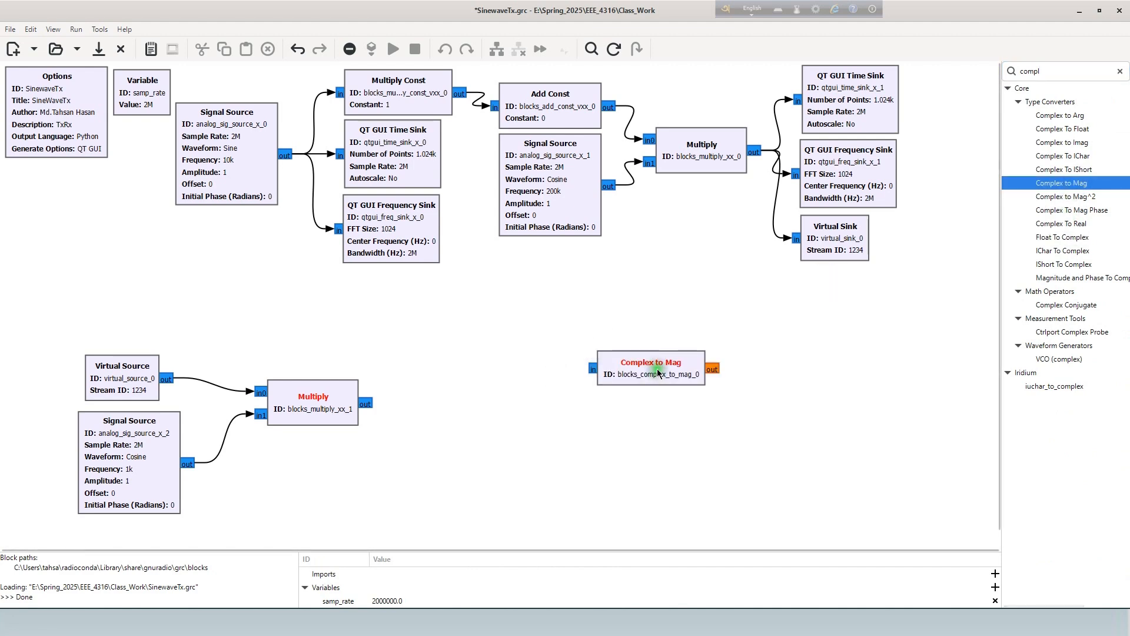
{"action": "left_click_drag", "start_coordinate": [648, 371], "coordinate": [474, 406]}
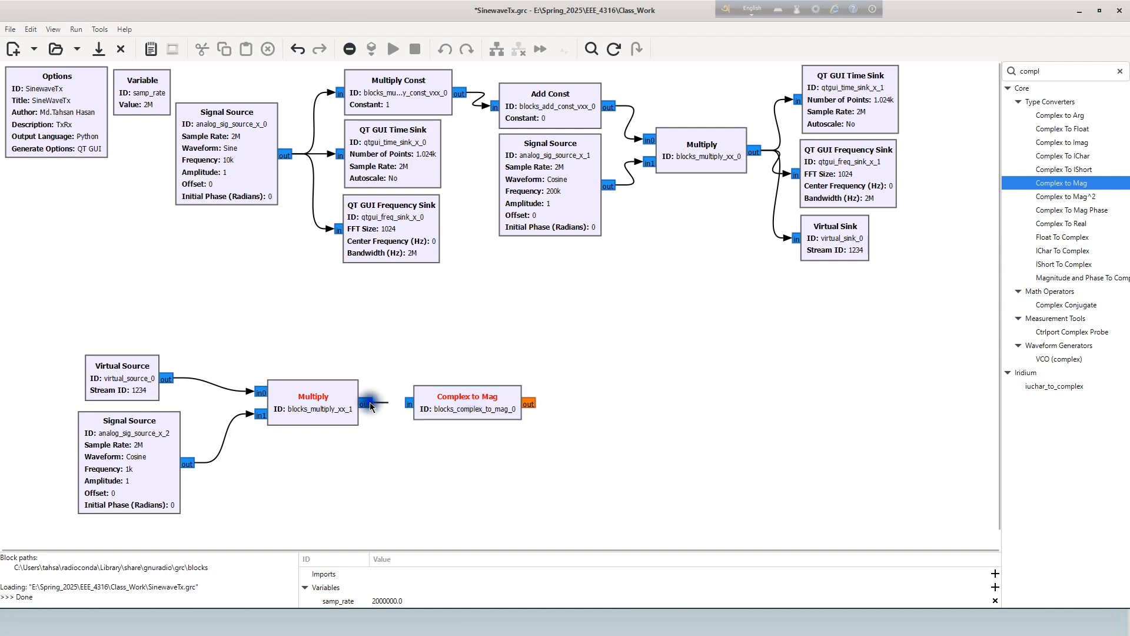
{"action": "left_click", "coordinate": [391, 463]}
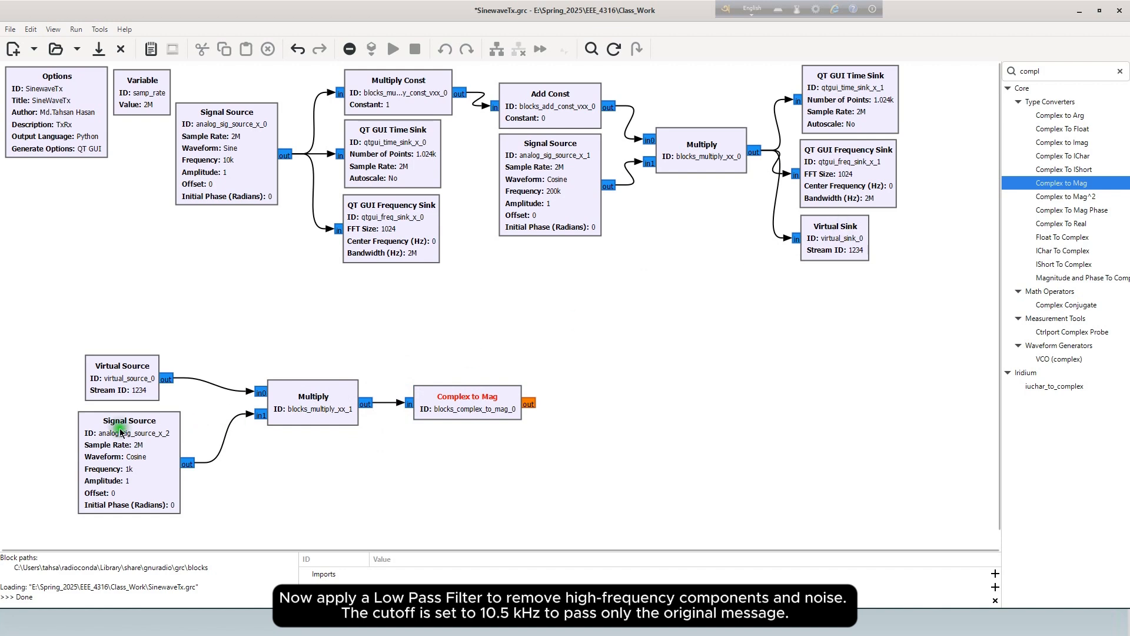
Move the whole receiver chain, from Virtual Source to Complex to Mag, up closer to the transmitter blocks.
{"action": "left_click_drag", "start_coordinate": [54, 341], "coordinate": [578, 526]}
{"action": "scroll", "coordinate": [578, 525], "scroll_direction": "down", "scroll_amount": 1}
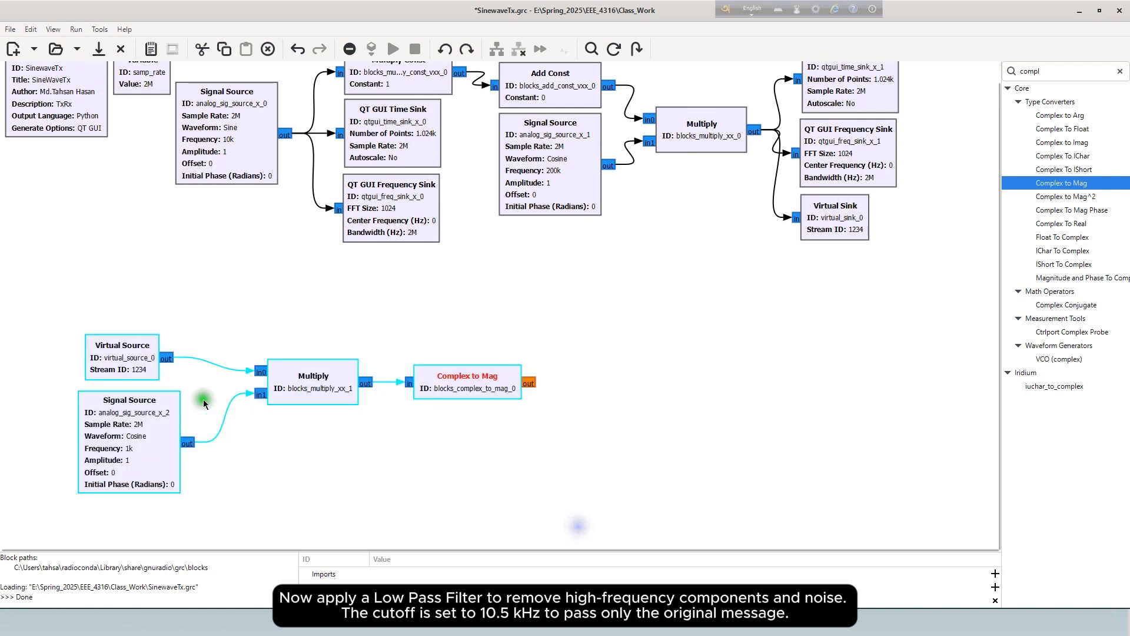
{"action": "left_click_drag", "start_coordinate": [151, 416], "coordinate": [145, 377]}
{"action": "left_click", "coordinate": [602, 381]}
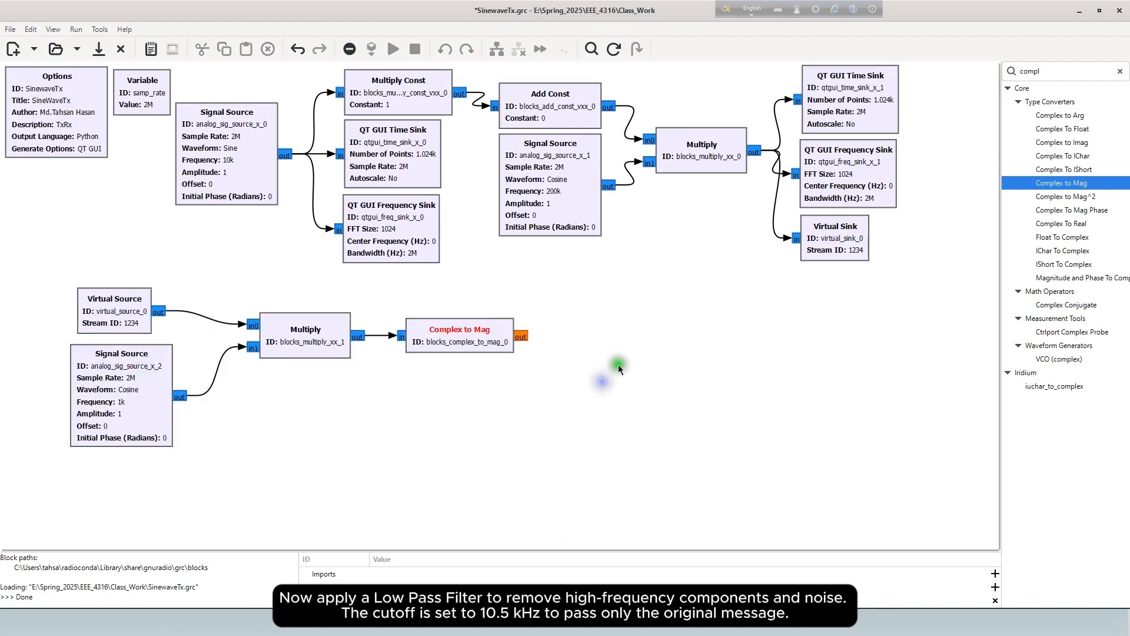
Add a Low Pass Filter block after Complex to Mag and connect the Complex to Mag output to its input.
{"action": "double_click", "coordinate": [1022, 71]}
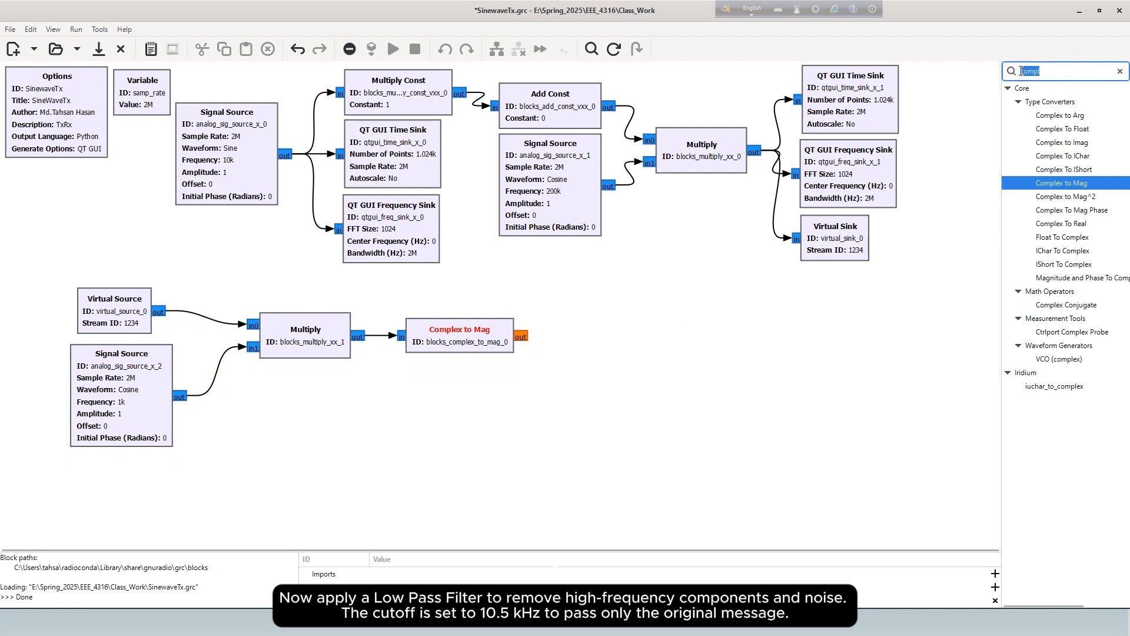
{"action": "type", "text": "low"}
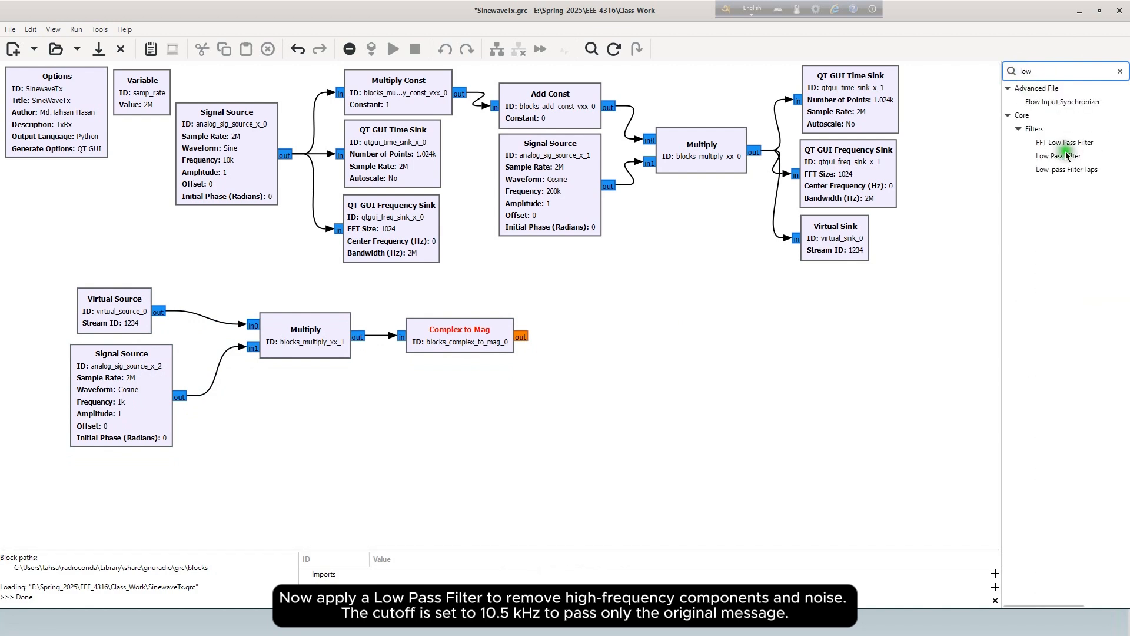
{"action": "left_click_drag", "start_coordinate": [1066, 156], "coordinate": [621, 379]}
{"action": "left_click", "coordinate": [521, 337]}
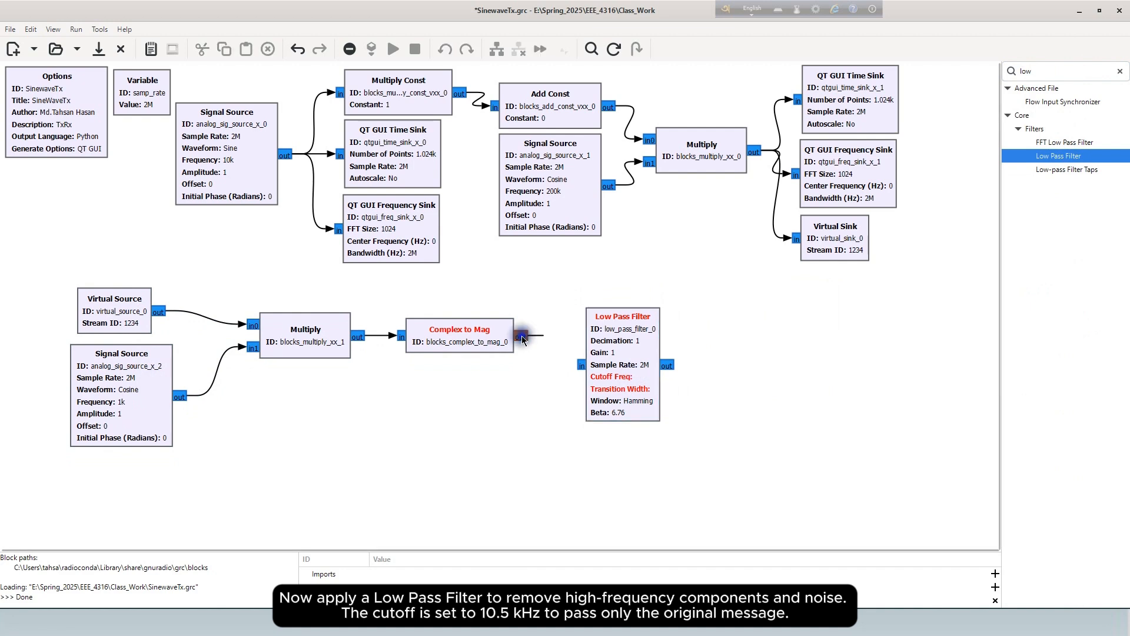
{"action": "left_click_drag", "start_coordinate": [522, 339], "coordinate": [559, 365]}
Set the Low Pass Filter's FIR Type to Complex->Complex (Interpolating).
{"action": "double_click", "coordinate": [607, 366]}
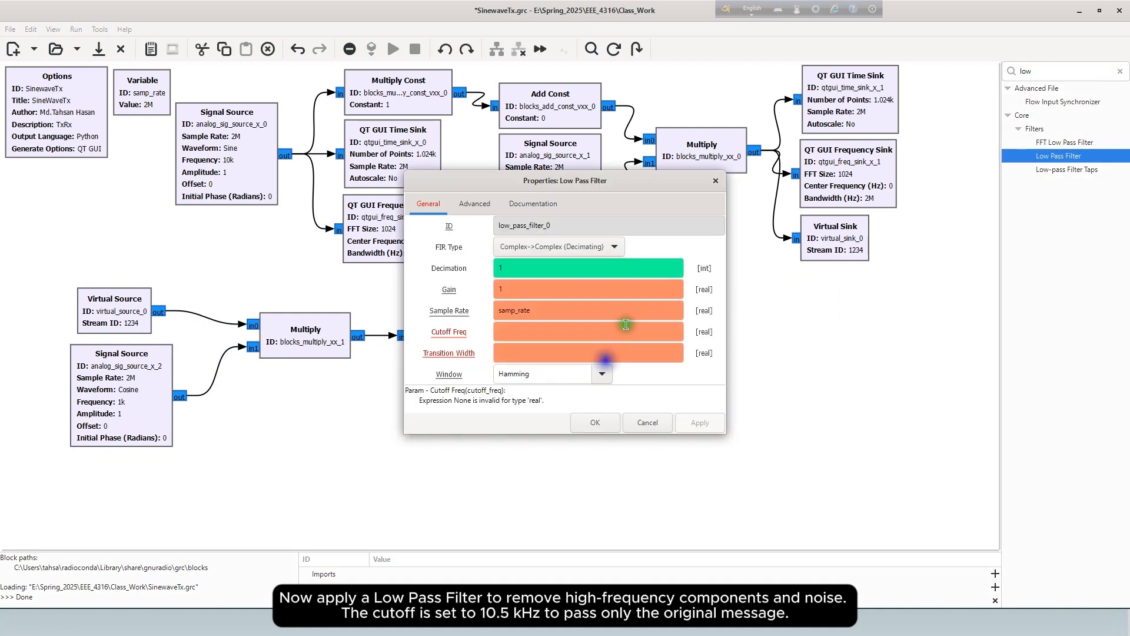
{"action": "left_click", "coordinate": [595, 248]}
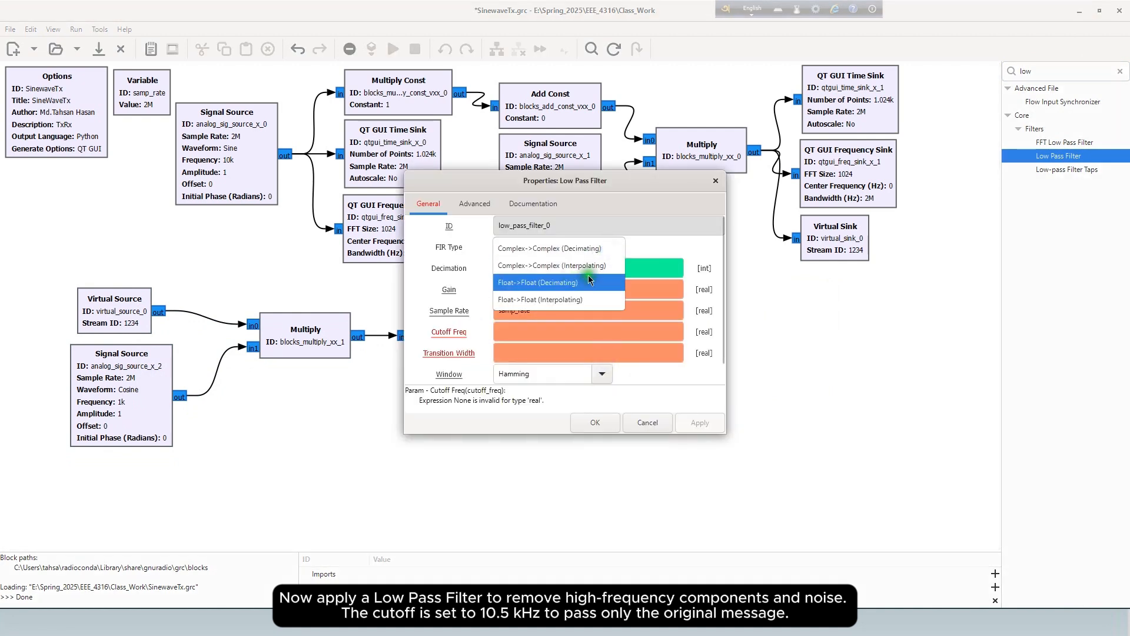
{"action": "left_click", "coordinate": [568, 265]}
{"action": "left_click", "coordinate": [596, 420]}
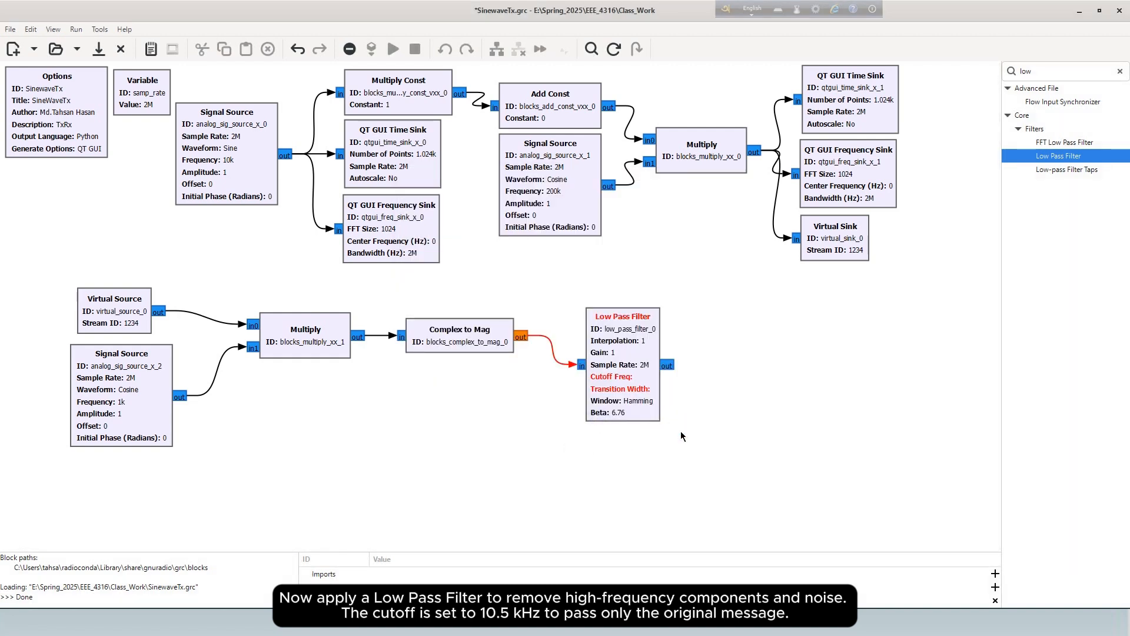
Set the Low Pass Filter's cutoff frequency to 10.5e3 and its transition width to 500.
{"action": "double_click", "coordinate": [651, 382]}
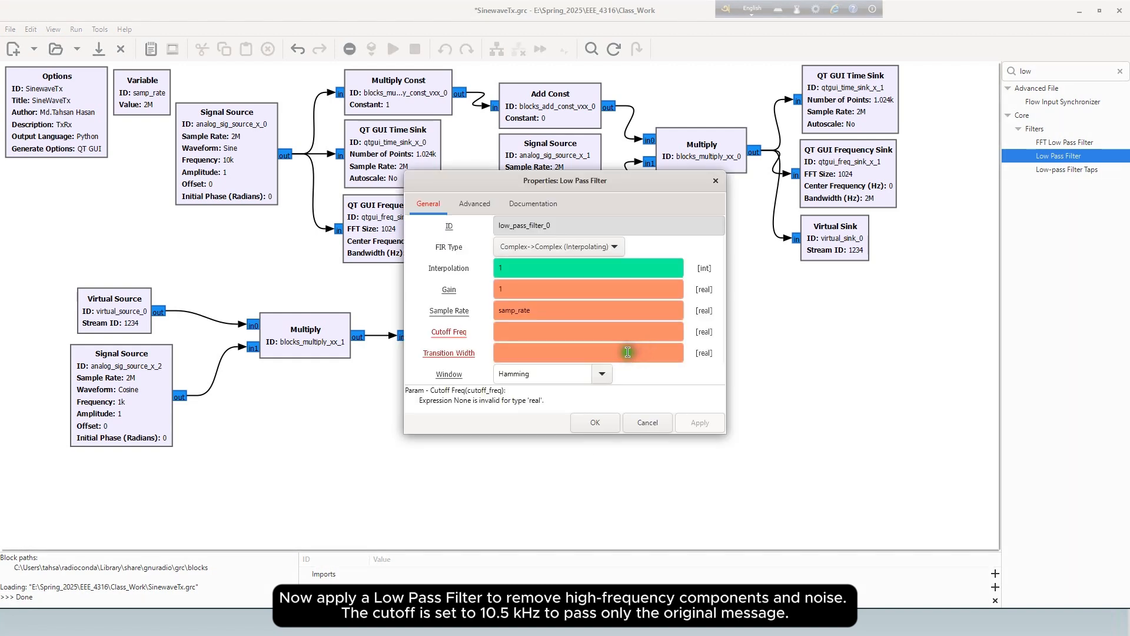
{"action": "left_click", "coordinate": [524, 330]}
{"action": "type", "text": "1"}
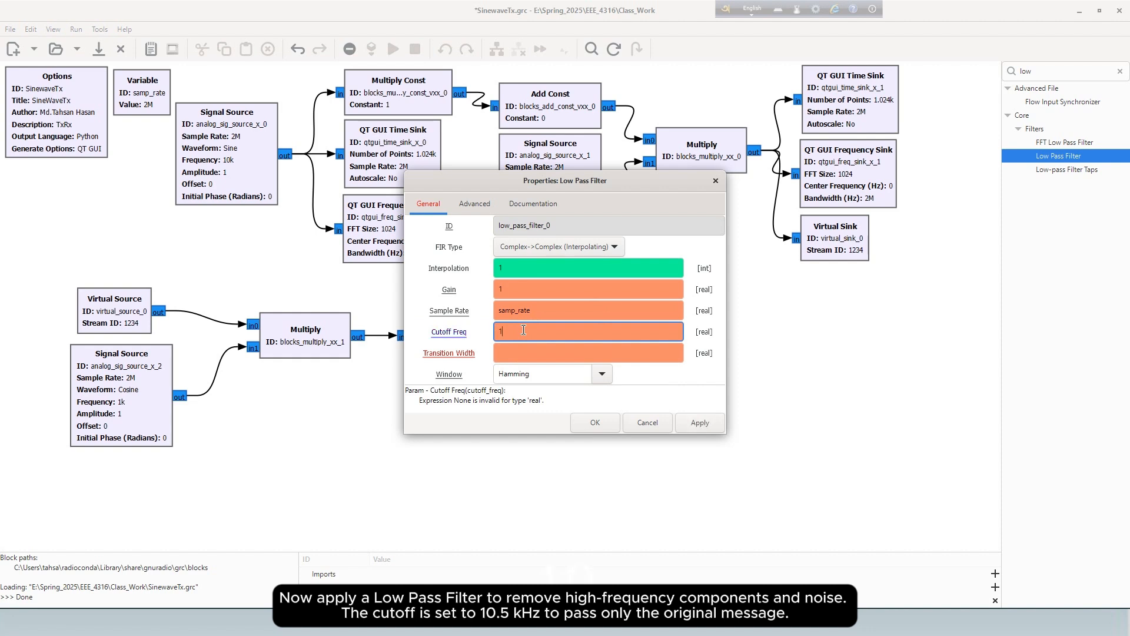
{"action": "type", "text": "0.5e"}
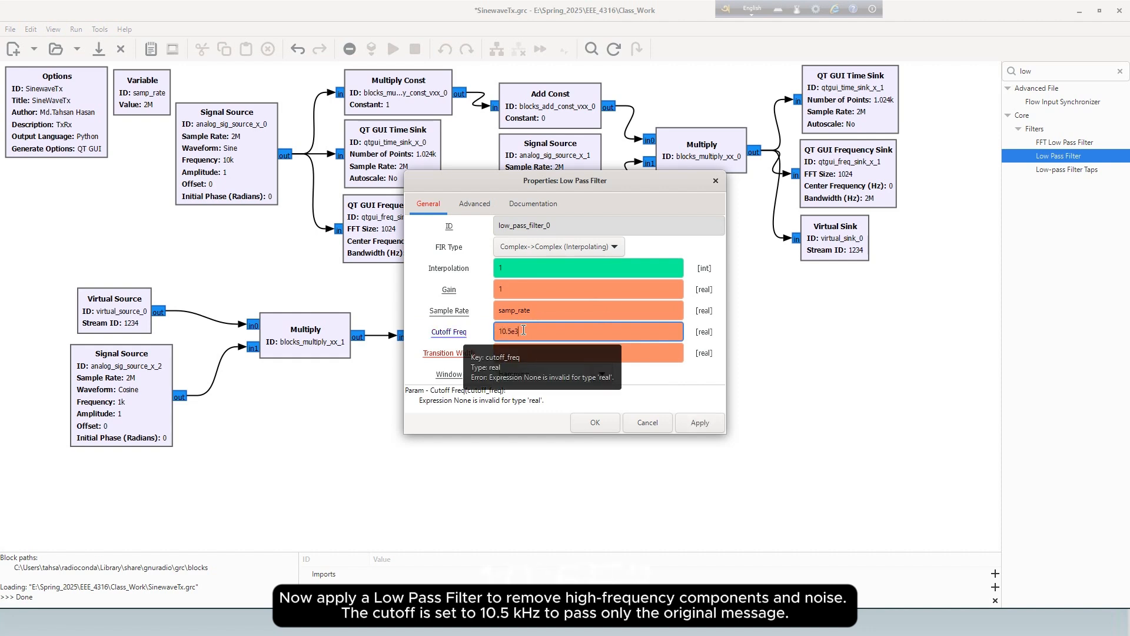
{"action": "type", "text": "3"}
{"action": "left_click", "coordinate": [548, 355]}
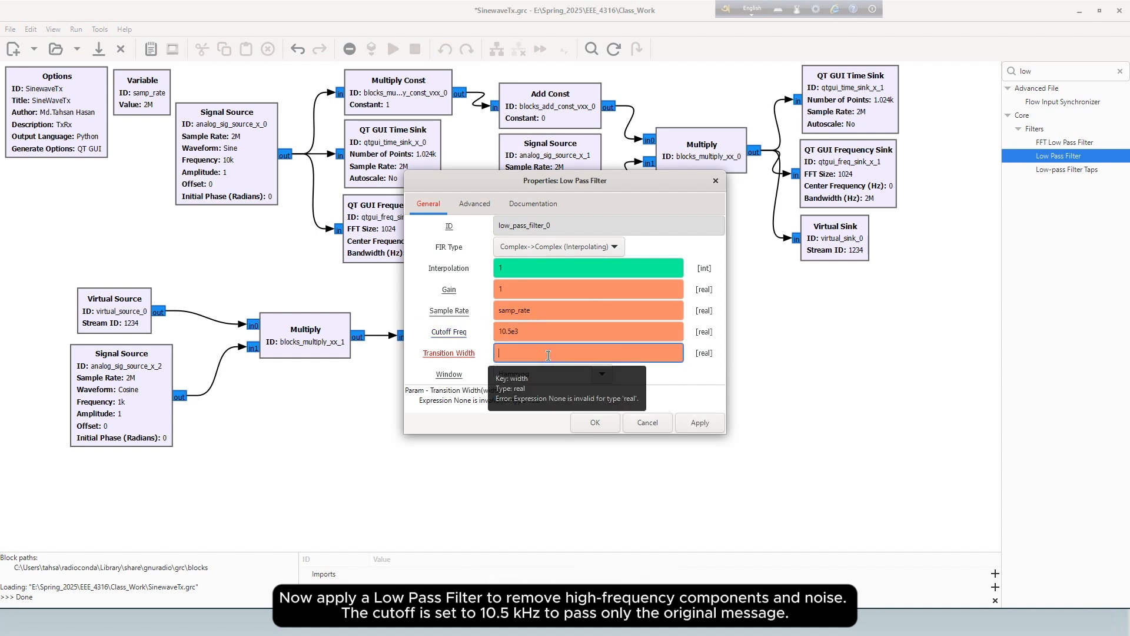
{"action": "type", "text": "500"}
{"action": "left_click", "coordinate": [586, 427]}
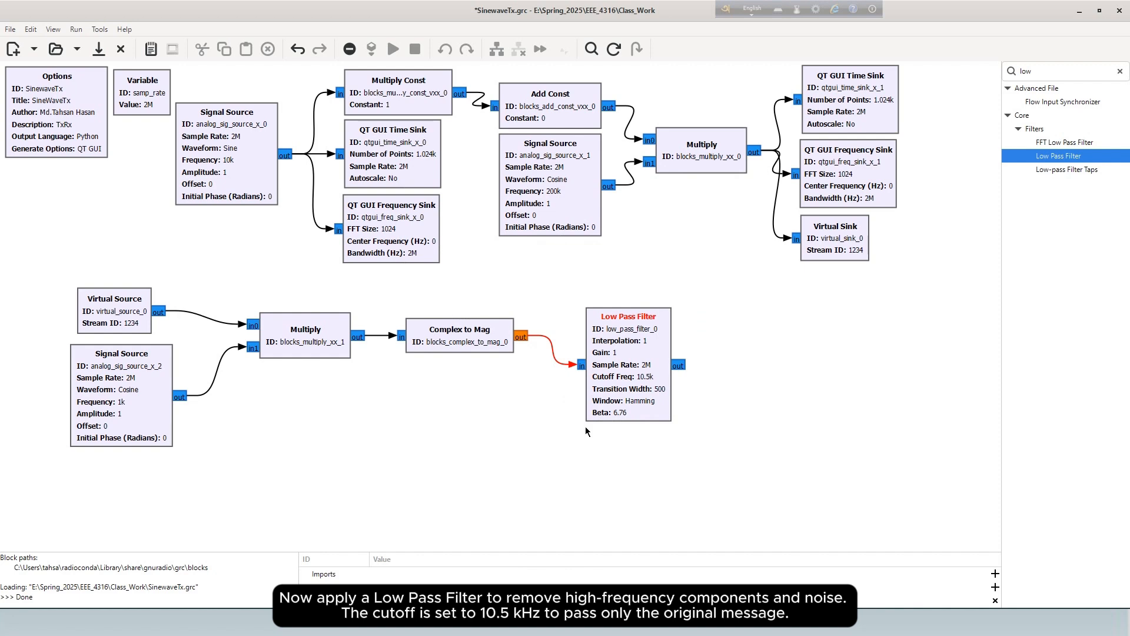
Set the Low Pass Filter's FIR Type to Complex->Complex (Decimating).
{"action": "left_click", "coordinate": [660, 345]}
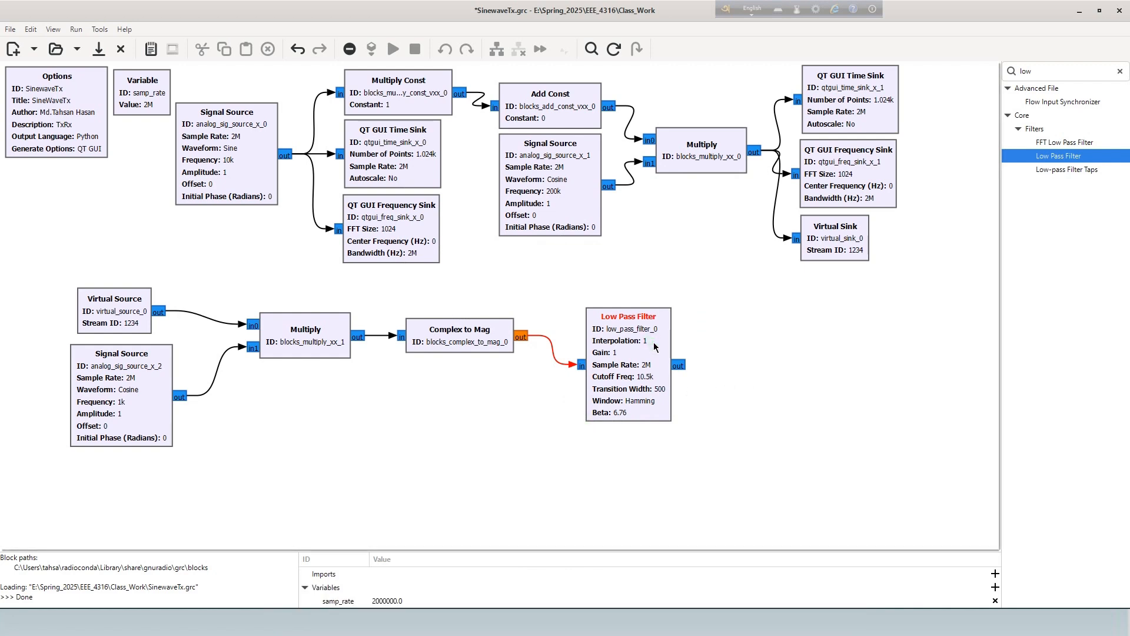
{"action": "double_click", "coordinate": [655, 347]}
{"action": "left_click", "coordinate": [559, 247]}
{"action": "left_click", "coordinate": [550, 247]}
{"action": "left_click", "coordinate": [609, 431]}
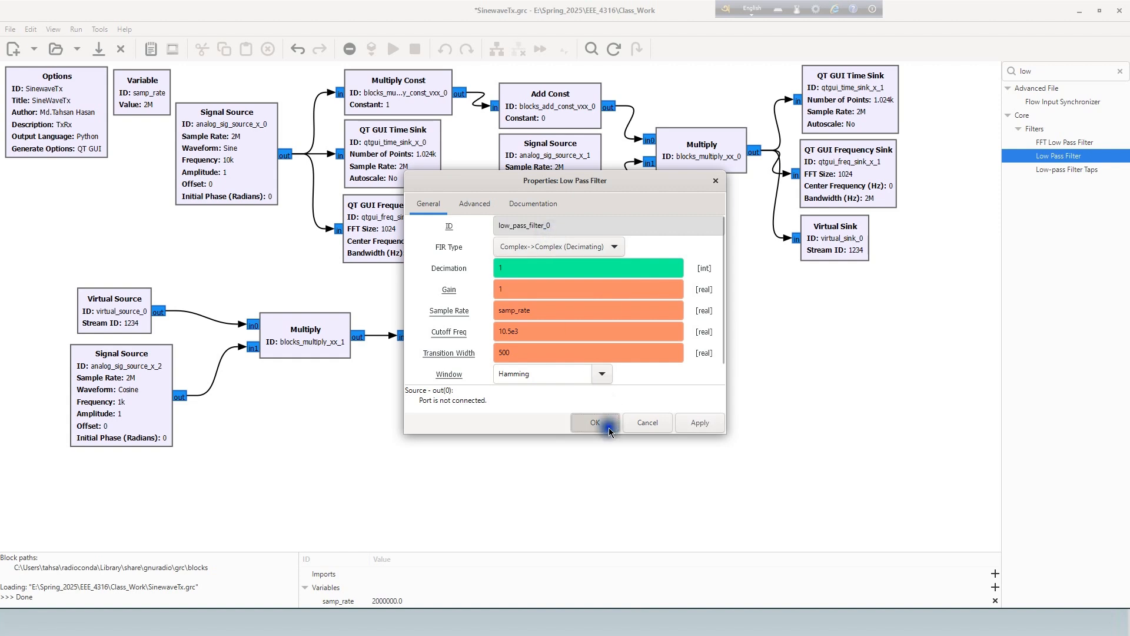
Delete the connection between the Complex to Mag output and the Low Pass Filter input.
{"action": "left_click", "coordinate": [536, 336]}
{"action": "key", "text": "Delete"}
Set the Low Pass Filter's FIR Type to Float->Float (Decimating) and connect the Complex to Mag output to its input.
{"action": "left_click", "coordinate": [613, 335]}
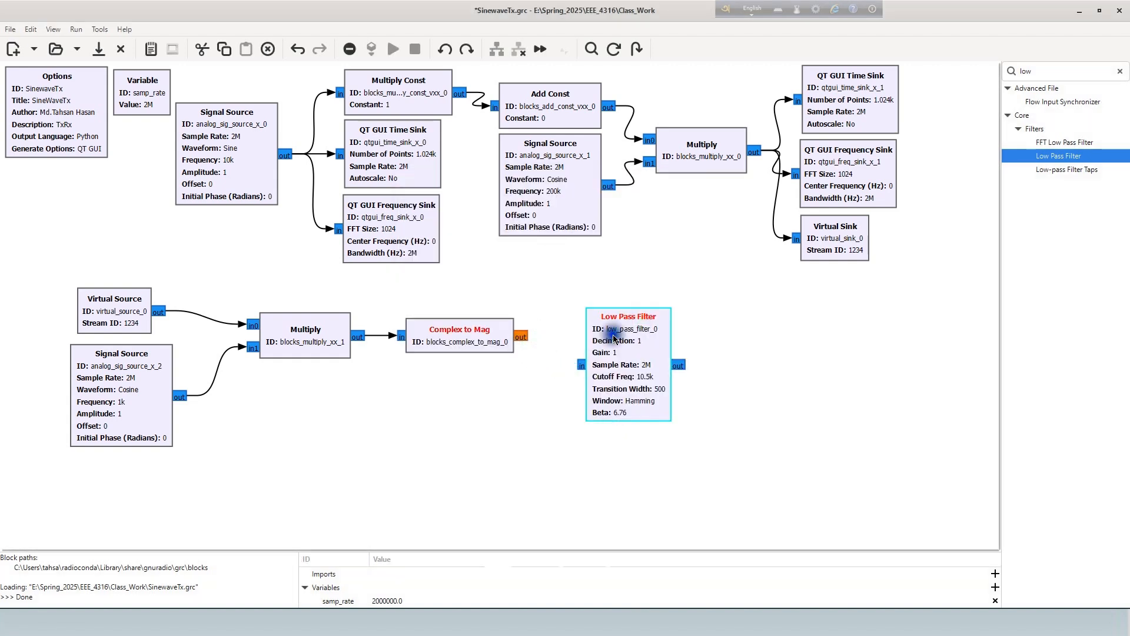
{"action": "double_click", "coordinate": [613, 339]}
{"action": "left_click", "coordinate": [566, 247]}
{"action": "left_click", "coordinate": [555, 285]}
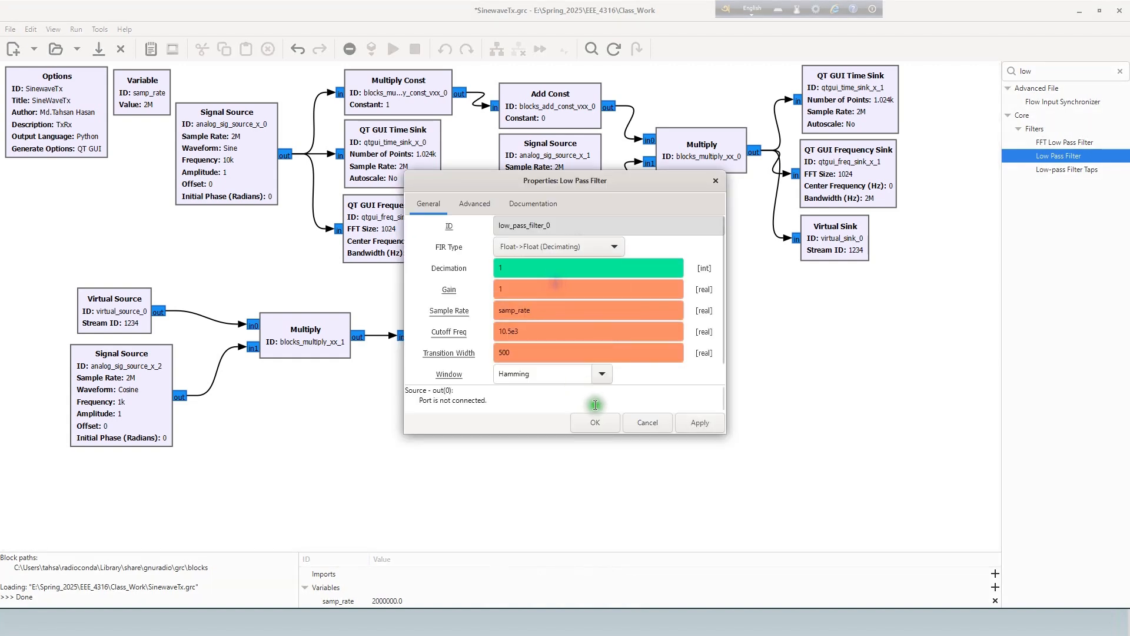
{"action": "left_click", "coordinate": [595, 422]}
{"action": "left_click", "coordinate": [521, 336]}
{"action": "left_click", "coordinate": [580, 366]}
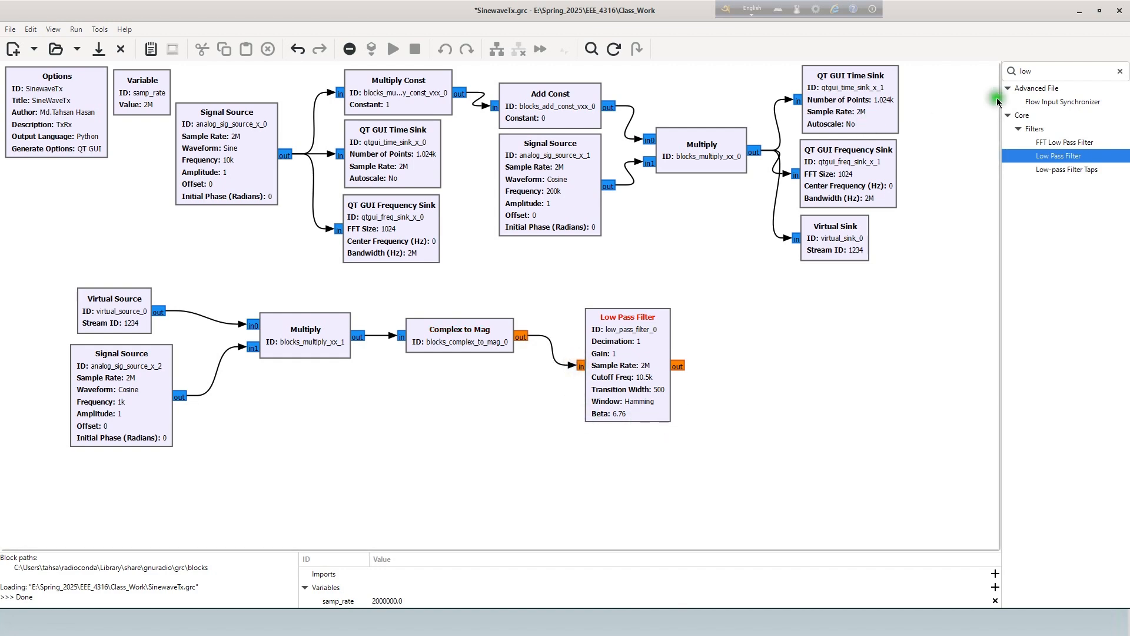
Add a QT GUI Time Sink and, beneath it, a QT GUI Frequency Sink after the Low Pass Filter.
{"action": "double_click", "coordinate": [1015, 71]}
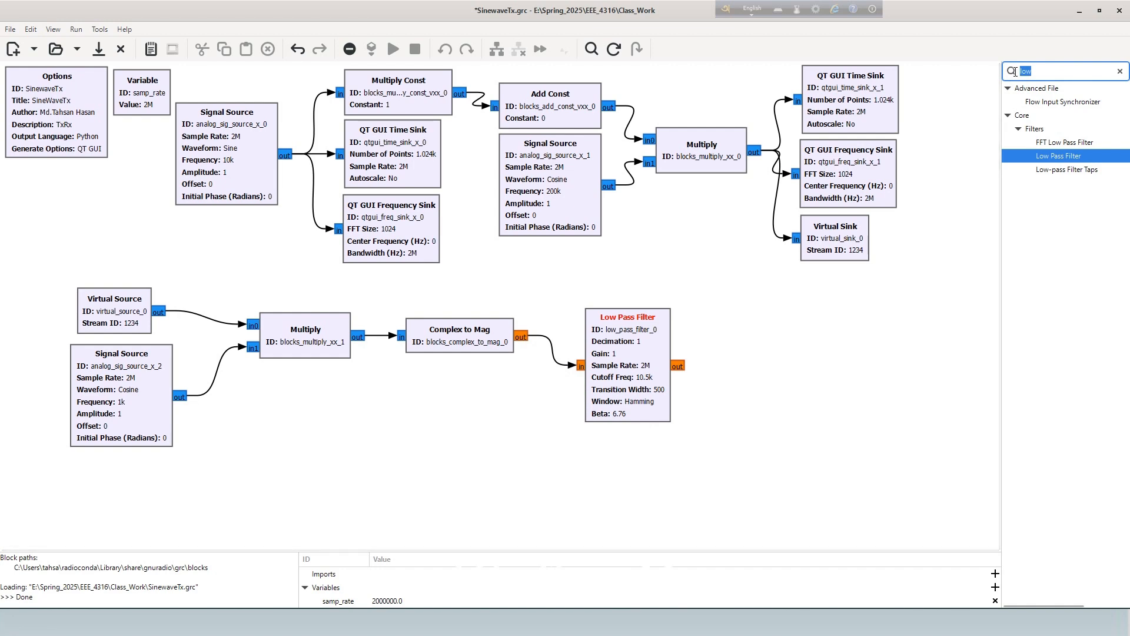
{"action": "type", "text": "QT"}
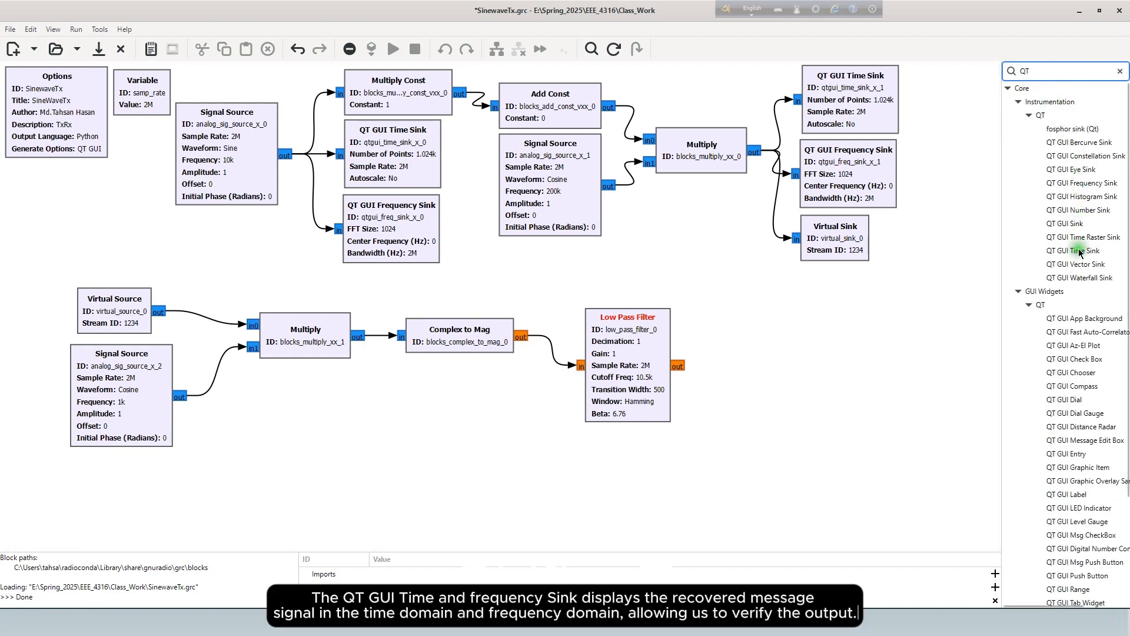
{"action": "left_click_drag", "start_coordinate": [1072, 250], "coordinate": [783, 323]}
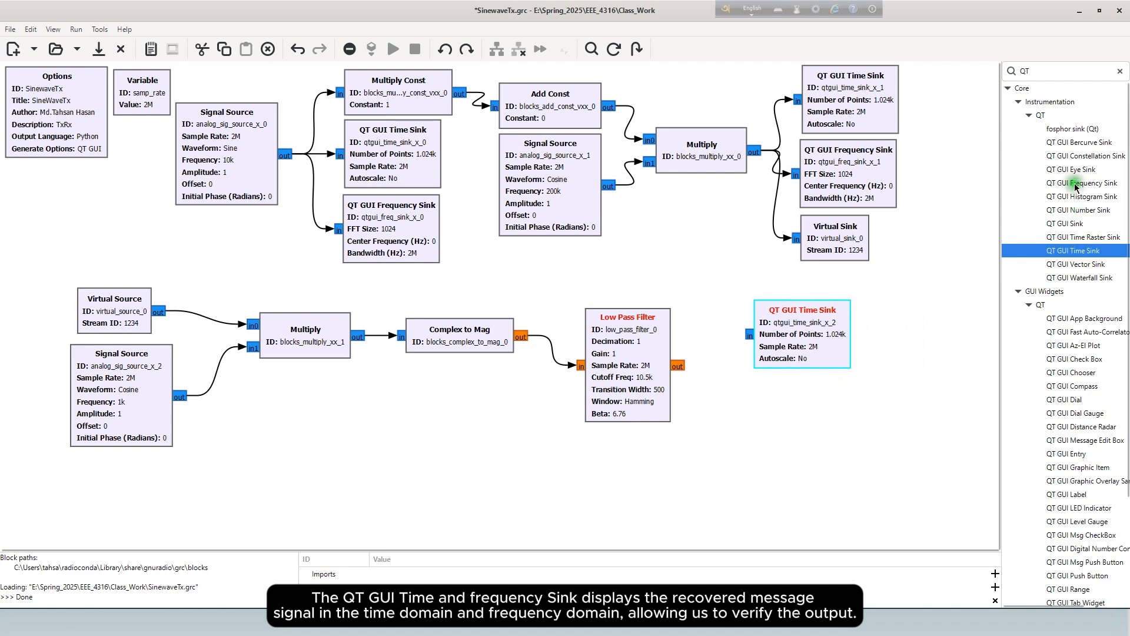
{"action": "left_click_drag", "start_coordinate": [1075, 187], "coordinate": [836, 412]}
{"action": "left_click_drag", "start_coordinate": [836, 413], "coordinate": [777, 403]}
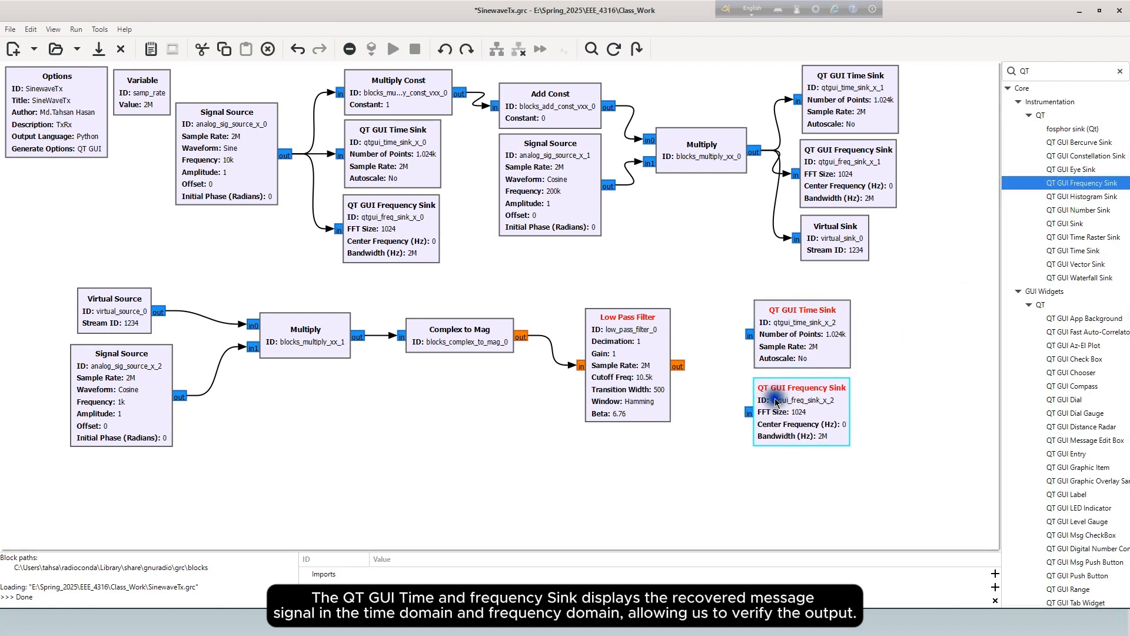
Set the Type of both the new QT GUI Time Sink and the new QT GUI Frequency Sink to Float.
{"action": "double_click", "coordinate": [781, 335]}
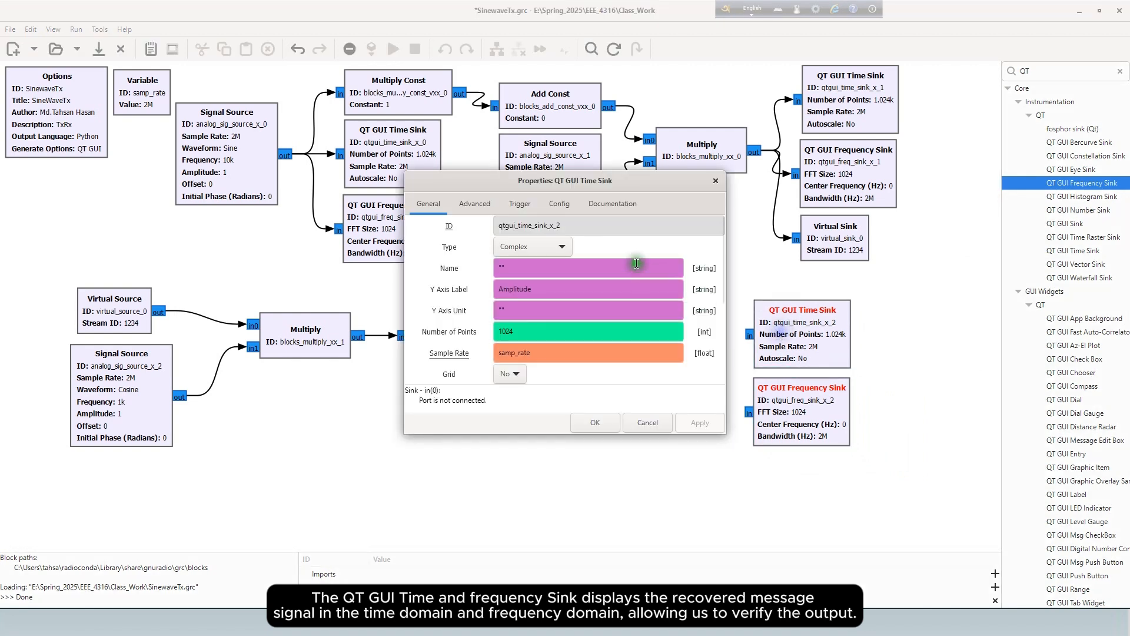
{"action": "left_click", "coordinate": [561, 247]}
{"action": "left_click", "coordinate": [532, 272]}
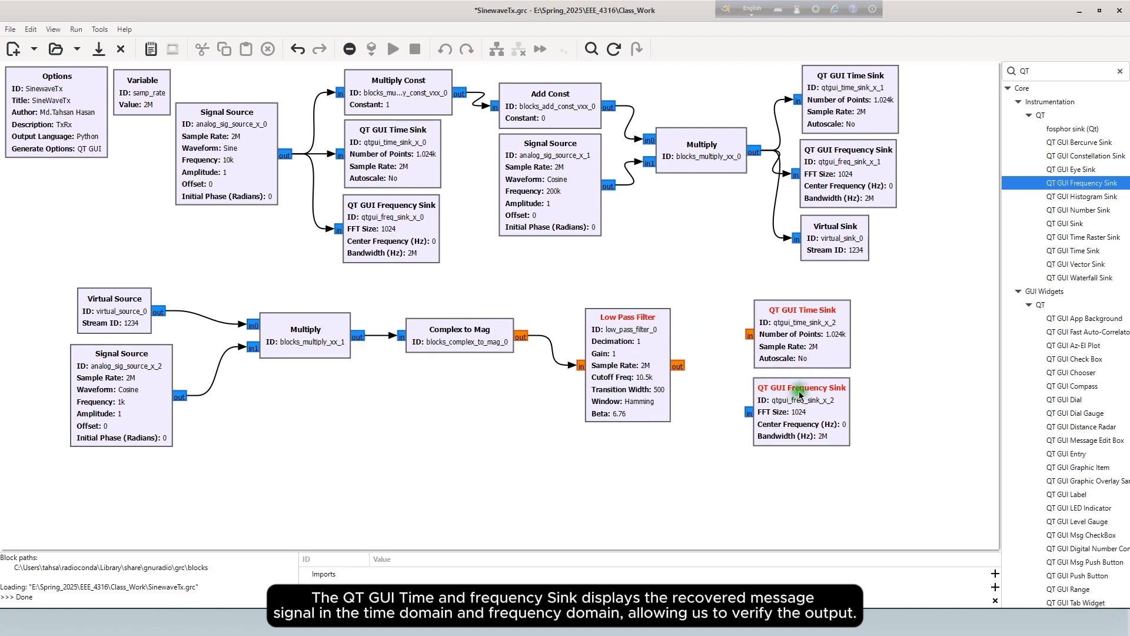
{"action": "double_click", "coordinate": [802, 412]}
{"action": "left_click", "coordinate": [561, 247]}
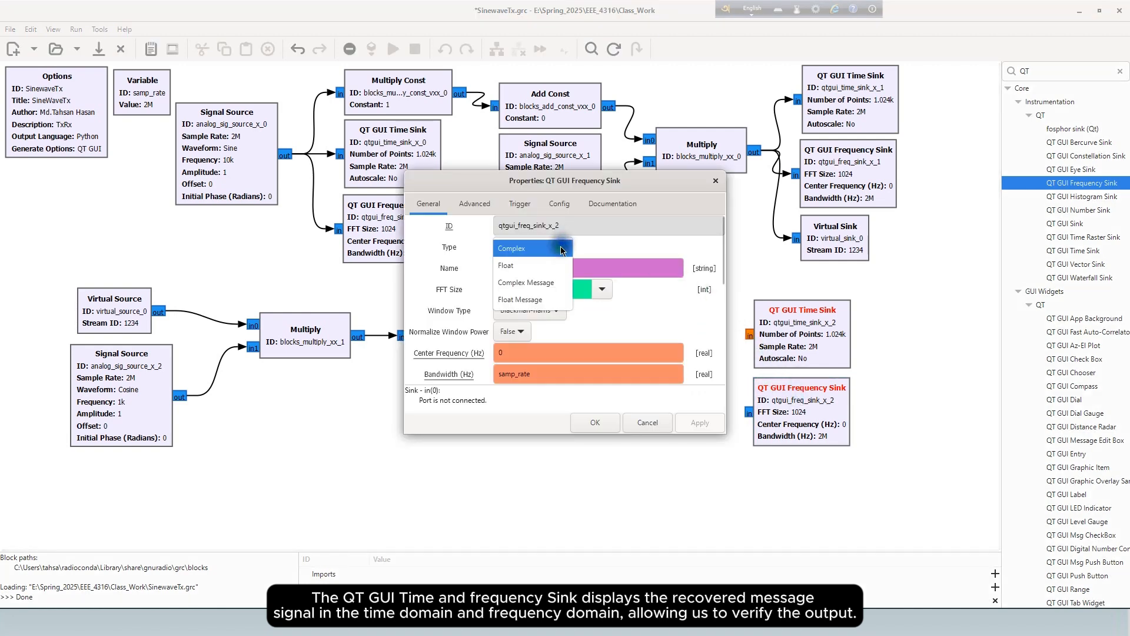
{"action": "left_click", "coordinate": [516, 274]}
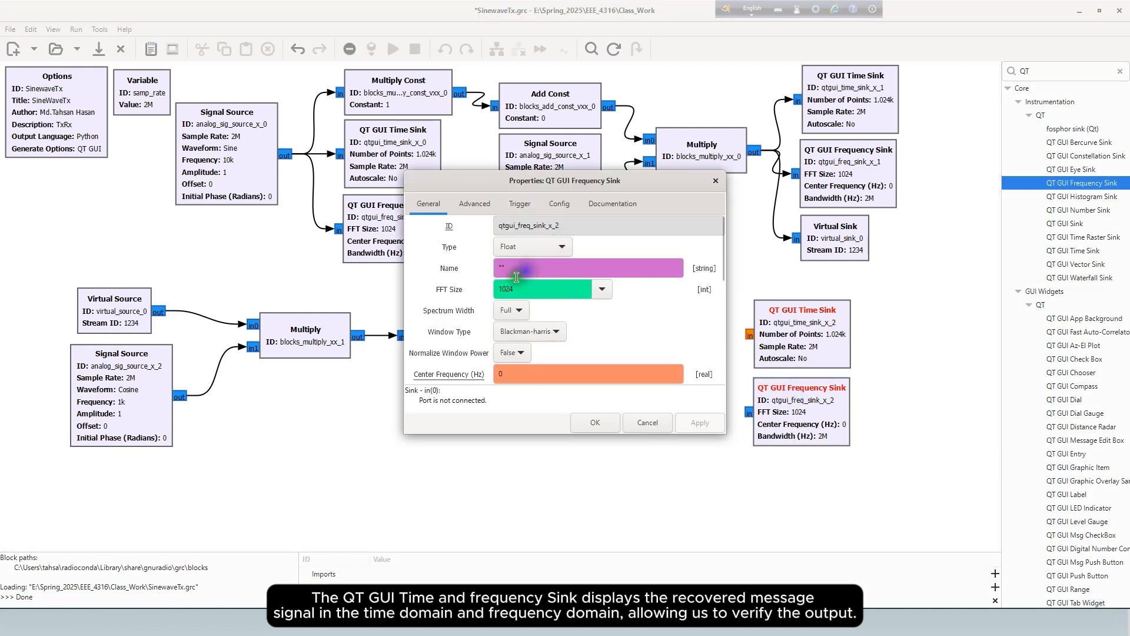
{"action": "left_click", "coordinate": [595, 422]}
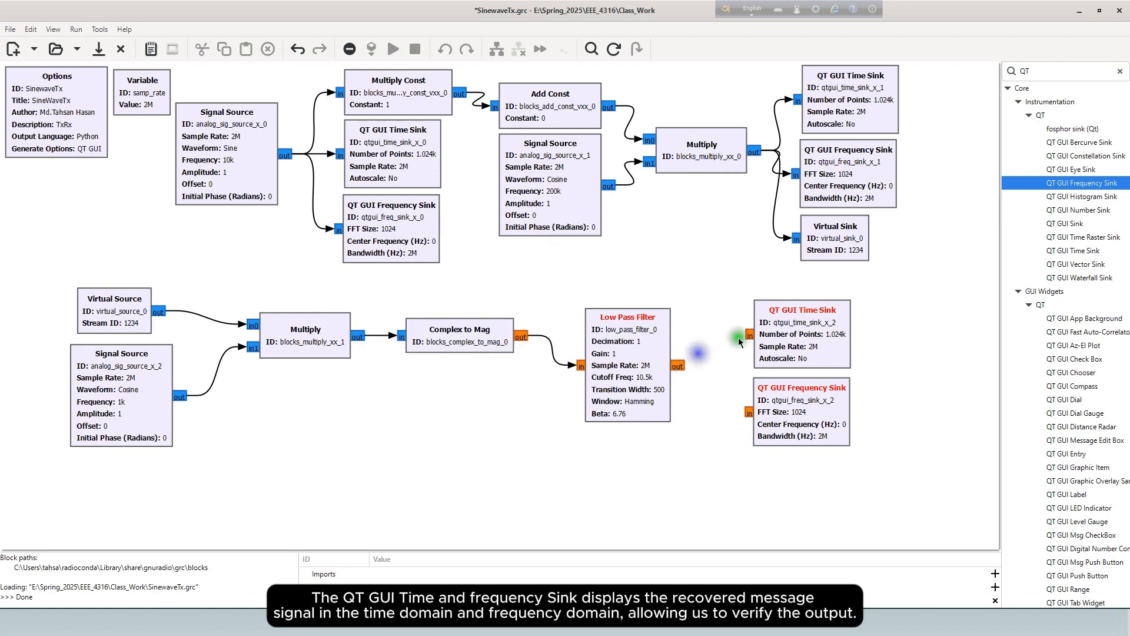
Connect the Low Pass Filter output to the inputs of the receiver's QT GUI Time Sink and QT GUI Frequency Sink.
{"action": "left_click_drag", "start_coordinate": [747, 338], "coordinate": [680, 368]}
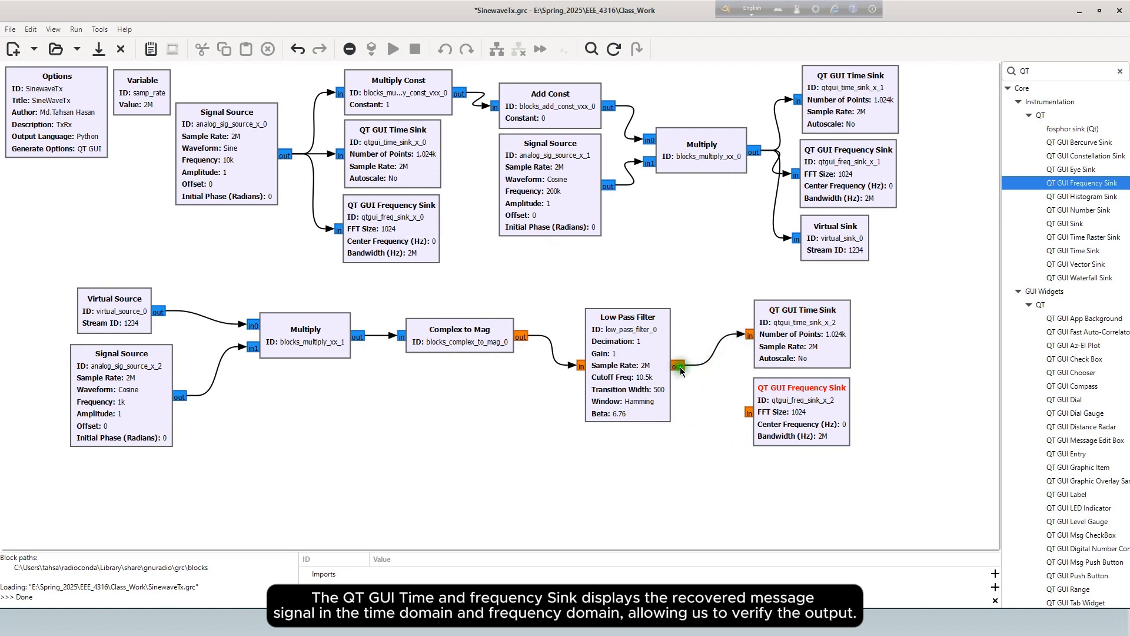
{"action": "left_click", "coordinate": [740, 410]}
{"action": "left_click", "coordinate": [703, 445]}
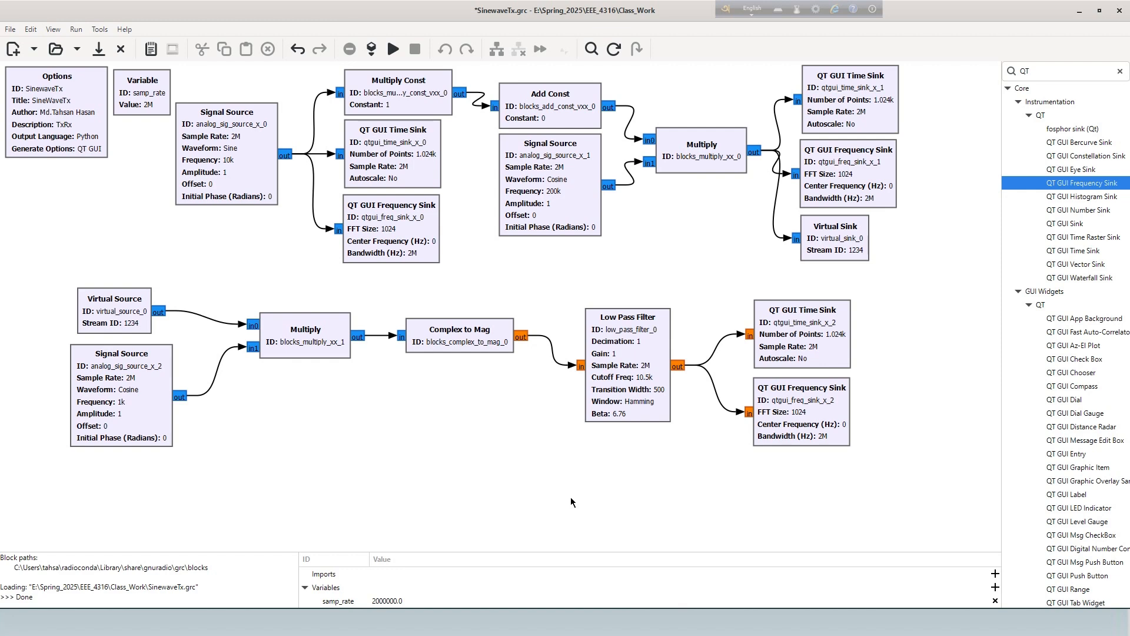
Review the receiver chain block by block, from the Virtual Source and carrier Signal Source to the Low Pass Filter and both GUI sinks.
{"action": "left_click", "coordinate": [174, 351]}
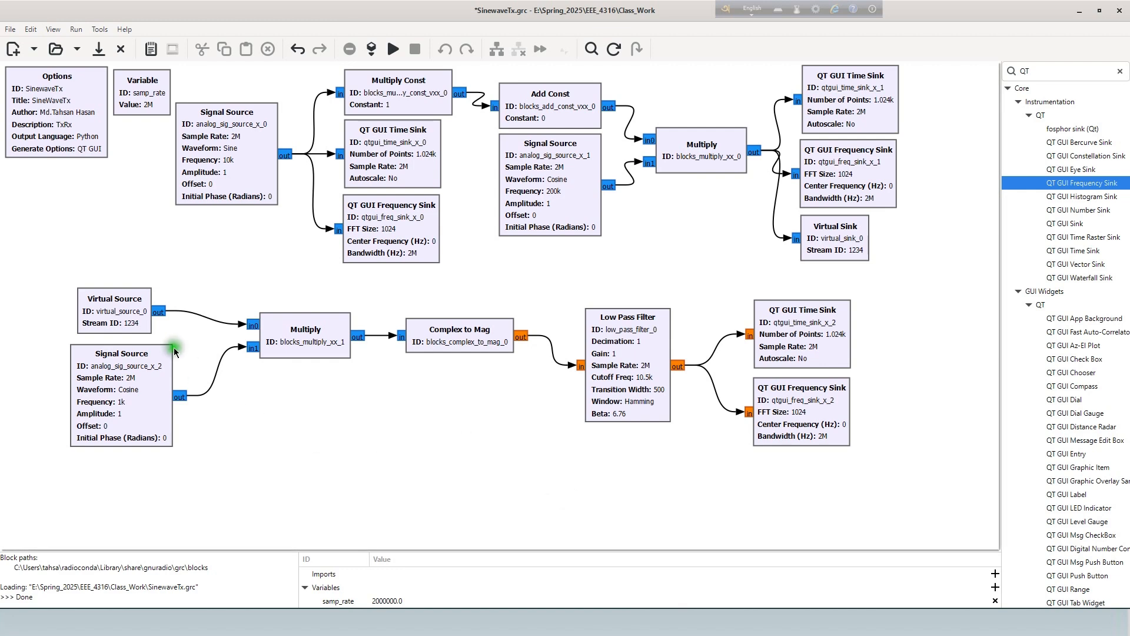
{"action": "left_click", "coordinate": [119, 322]}
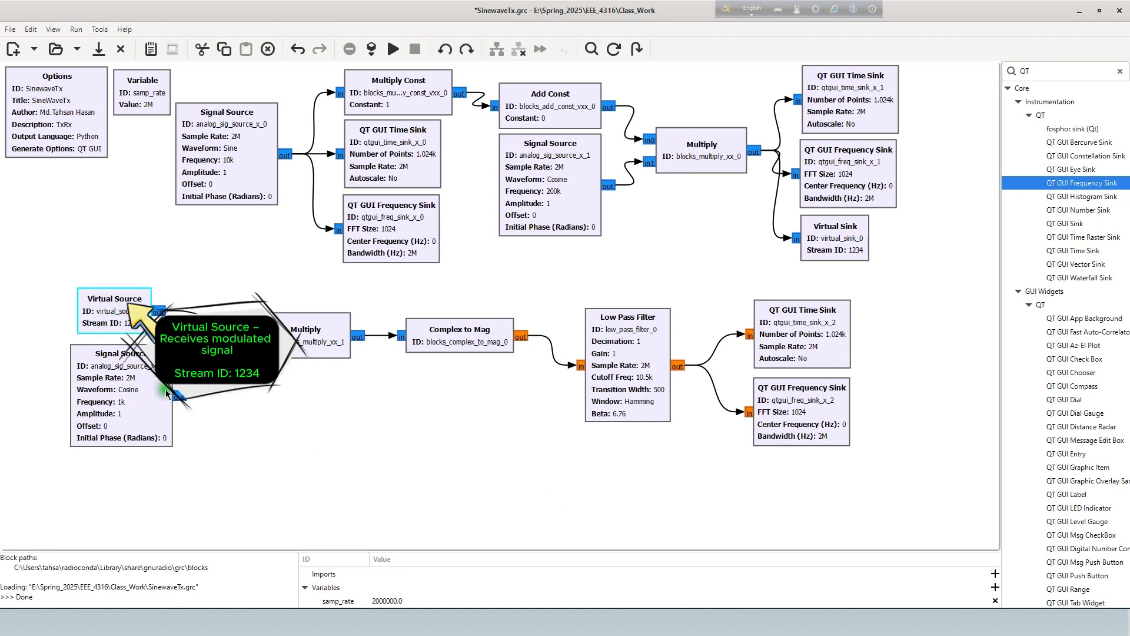
{"action": "left_click", "coordinate": [152, 438]}
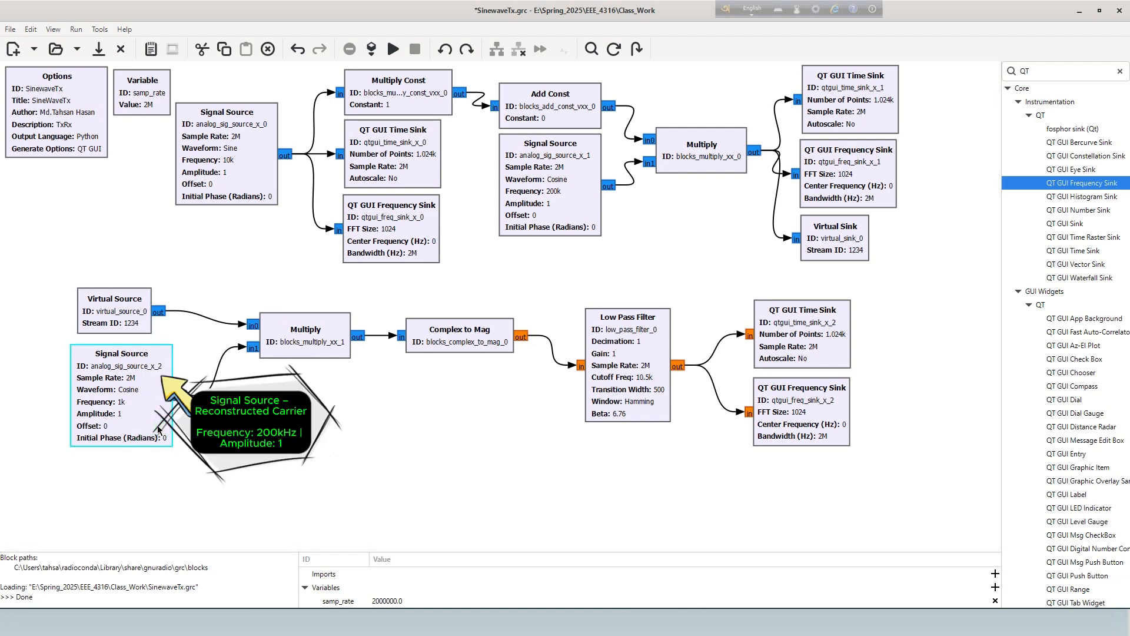
{"action": "left_click", "coordinate": [152, 343]}
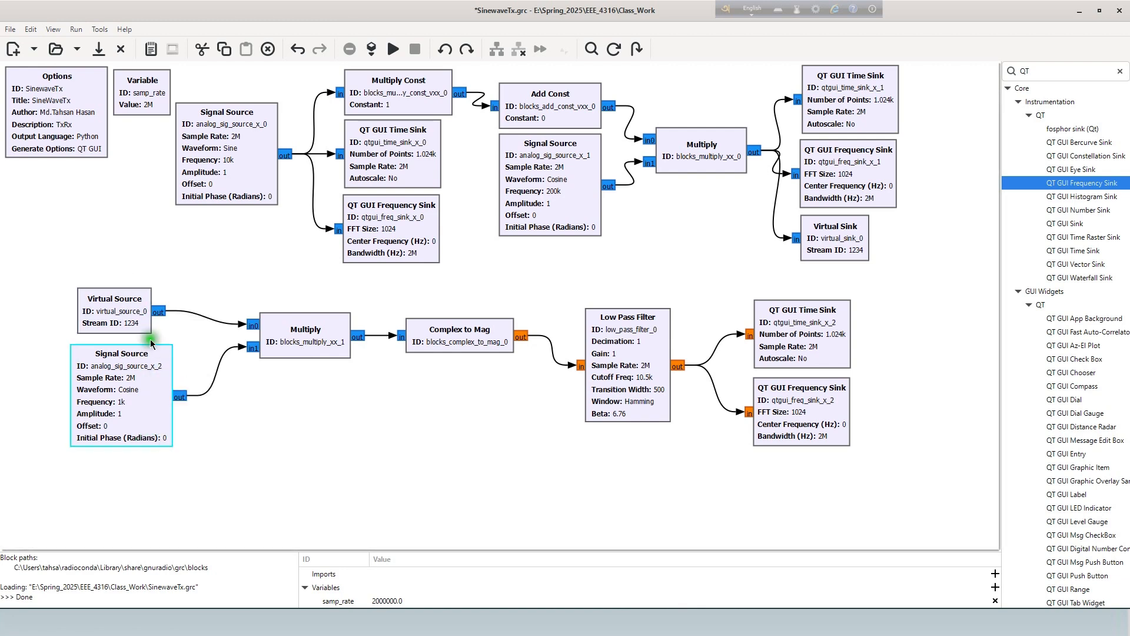
{"action": "left_click", "coordinate": [296, 338]}
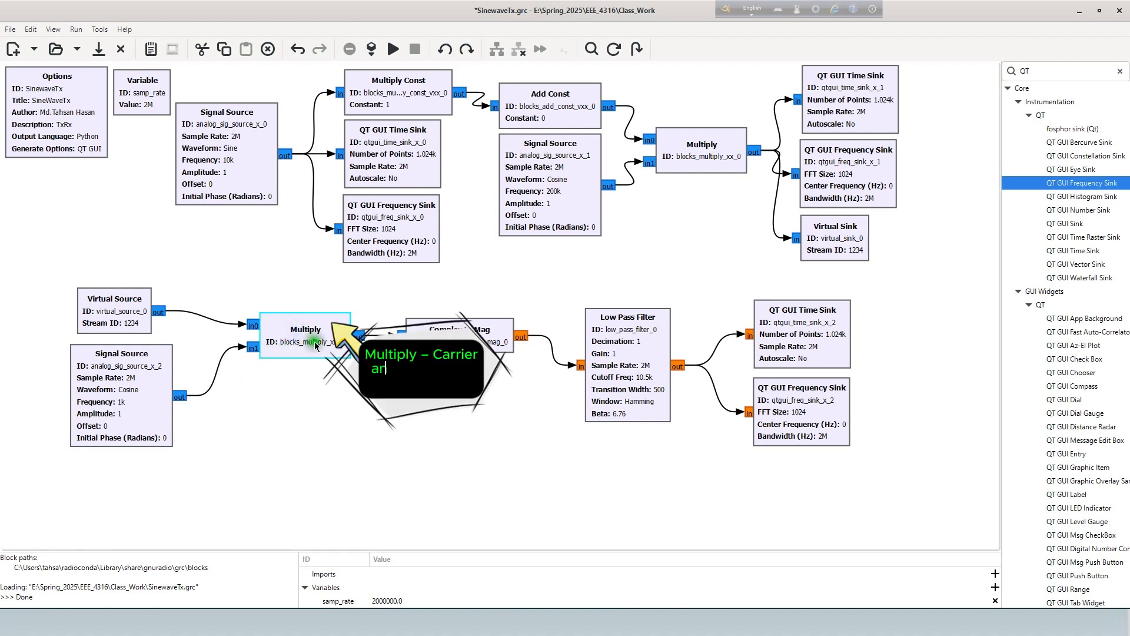
{"action": "left_click", "coordinate": [266, 357]}
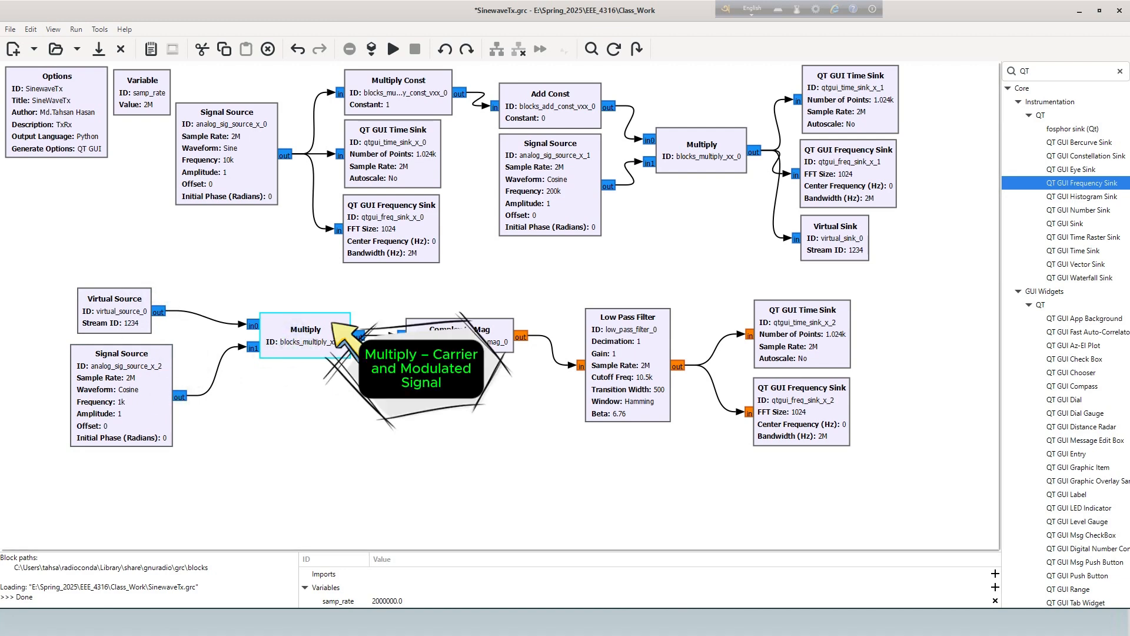
{"action": "left_click", "coordinate": [446, 343]}
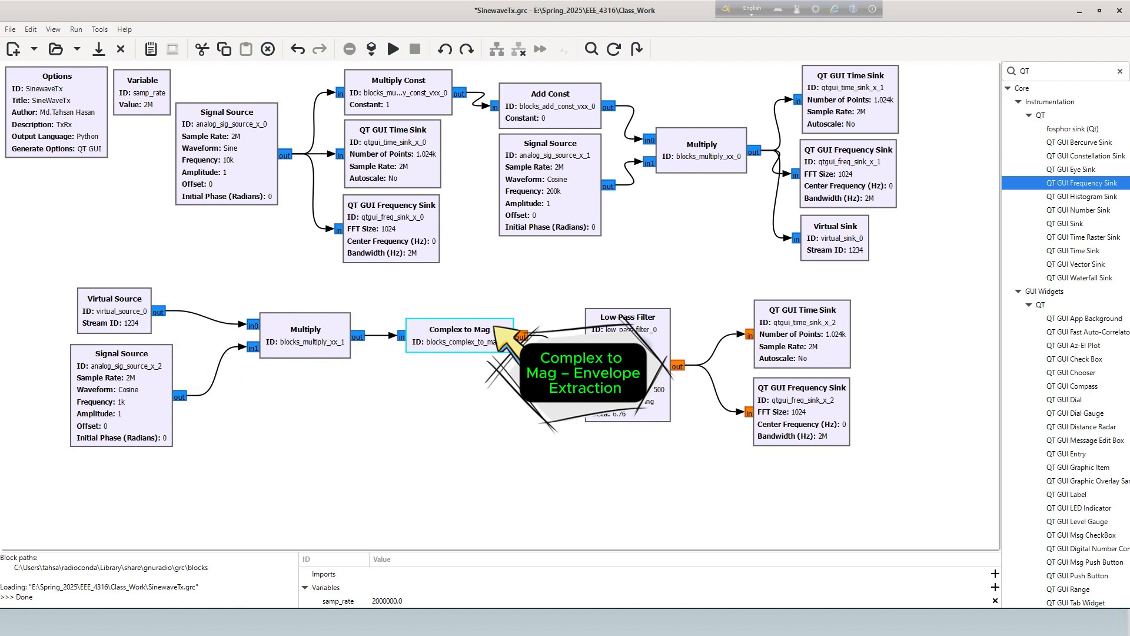
{"action": "left_click", "coordinate": [628, 318]}
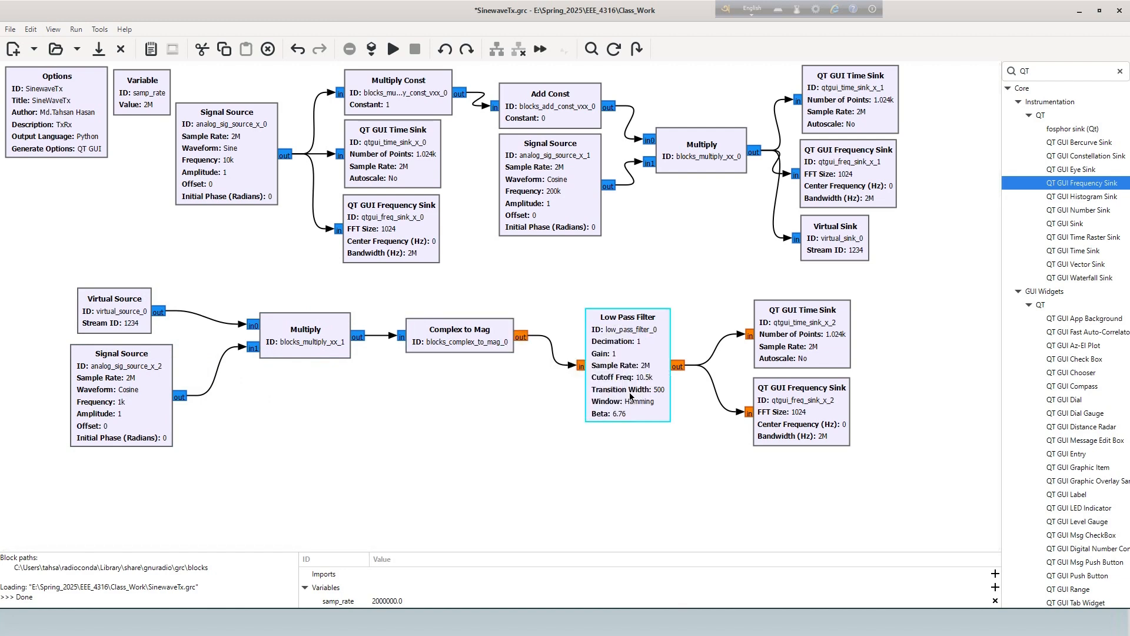
{"action": "left_click", "coordinate": [632, 391]}
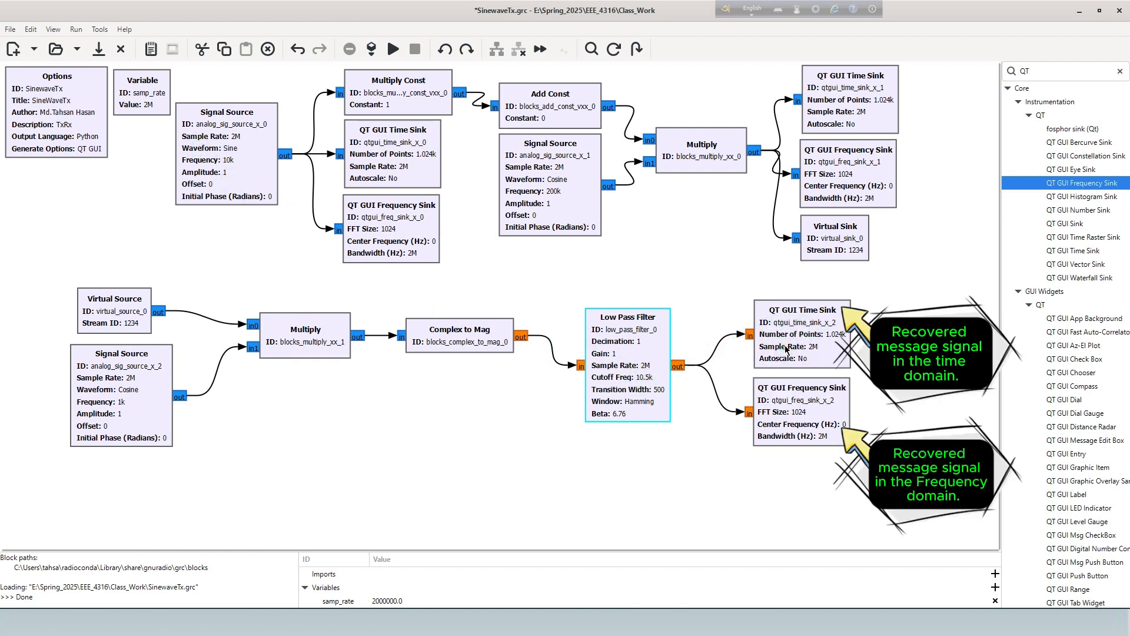
{"action": "left_click_drag", "start_coordinate": [857, 470], "coordinate": [734, 296]}
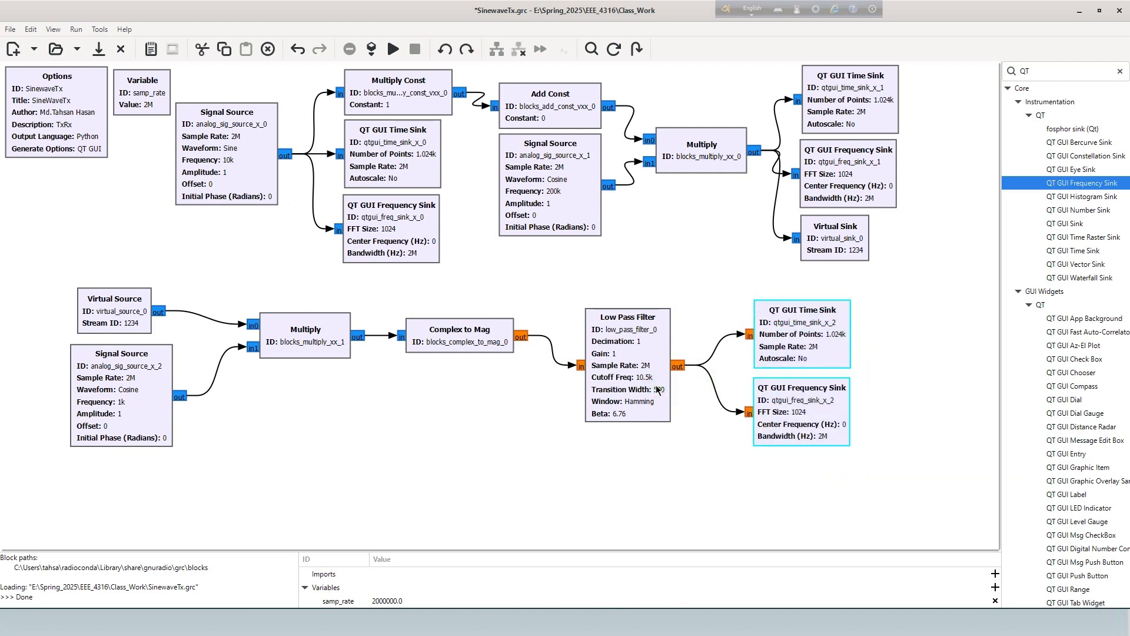
{"action": "left_click", "coordinate": [637, 368]}
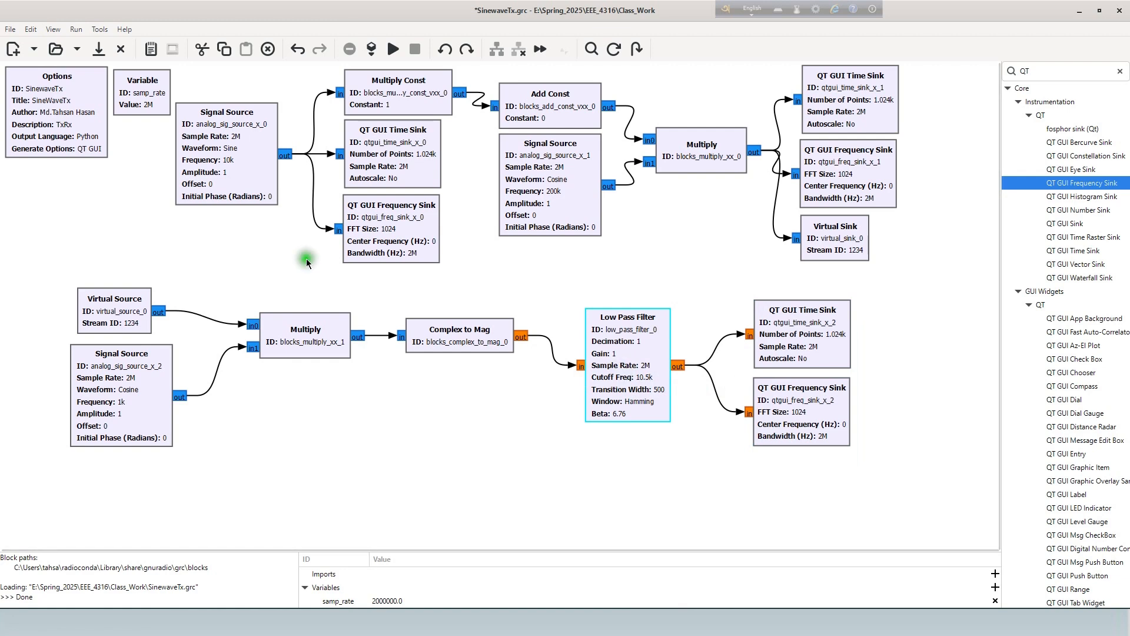
{"action": "left_click", "coordinate": [272, 259]}
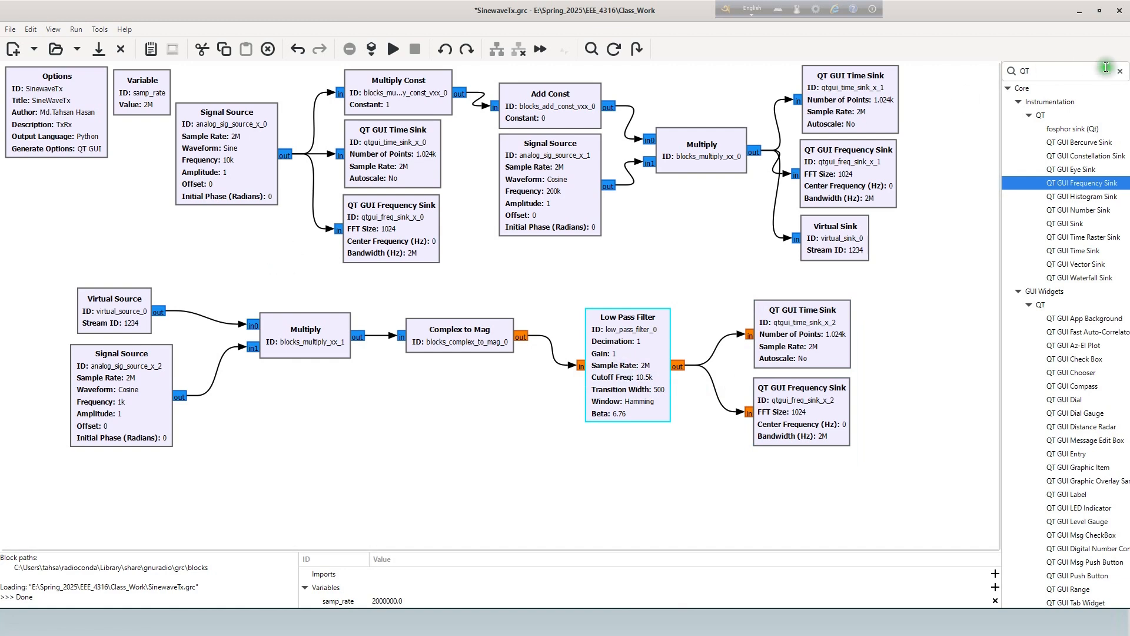
Close the block search and narrow the block library to widen the flowgraph canvas.
{"action": "key", "text": "Escape"}
{"action": "left_click", "coordinate": [946, 277]}
{"action": "left_click_drag", "start_coordinate": [1006, 147], "coordinate": [1054, 147]}
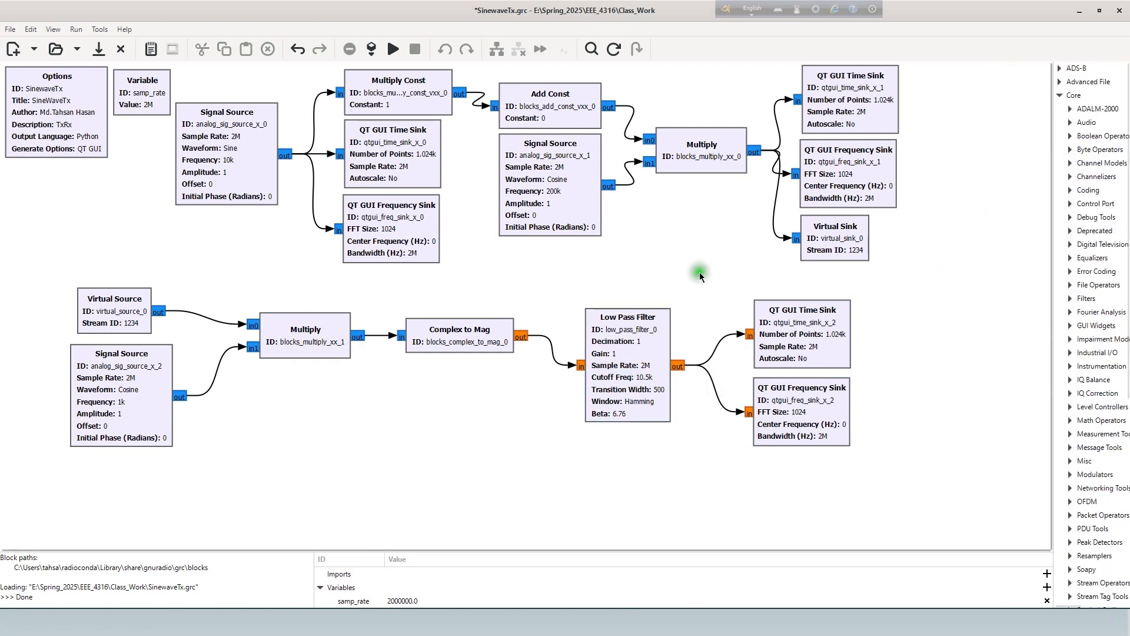
Save the SinewaveTx flowgraph.
{"action": "left_click", "coordinate": [10, 30]}
{"action": "left_click", "coordinate": [98, 50]}
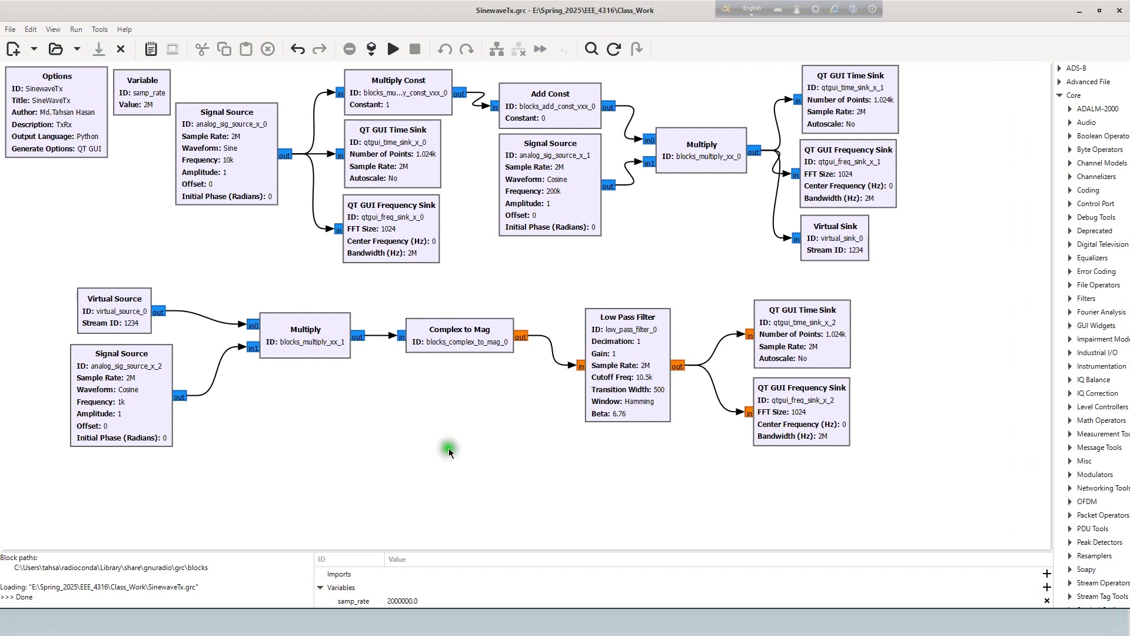
Set Autoscale to Yes for the receiver's QT GUI Time Sink and check its remaining general properties.
{"action": "double_click", "coordinate": [795, 330]}
{"action": "scroll", "coordinate": [558, 316], "scroll_direction": "down", "scroll_amount": 1}
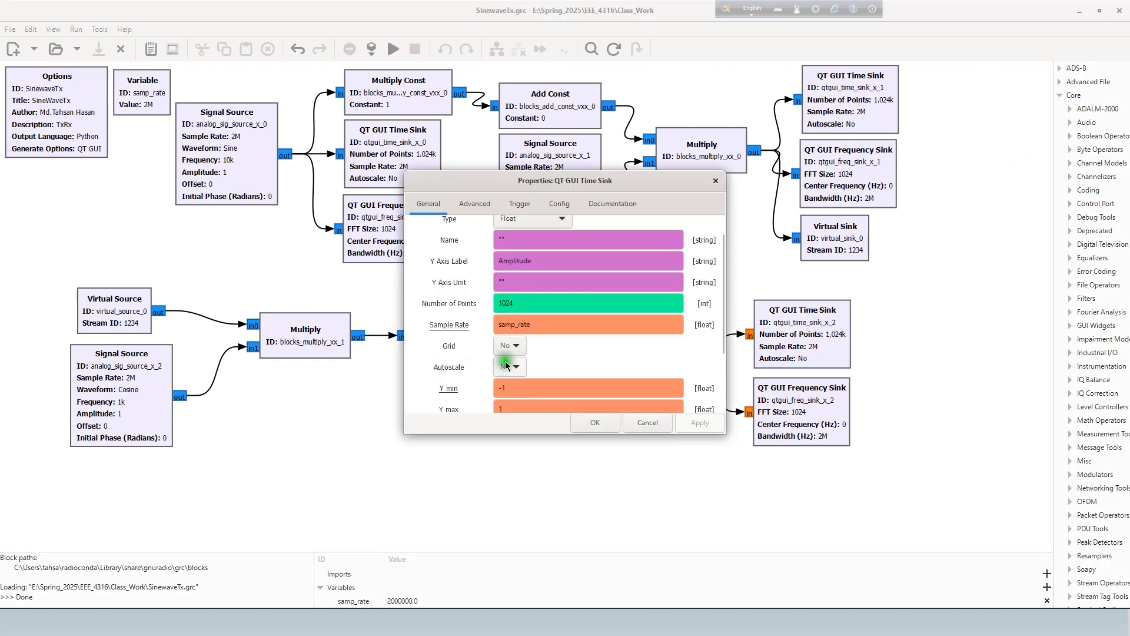
{"action": "left_click", "coordinate": [510, 366]}
{"action": "left_click", "coordinate": [510, 397]}
{"action": "scroll", "coordinate": [590, 382], "scroll_direction": "down", "scroll_amount": 3}
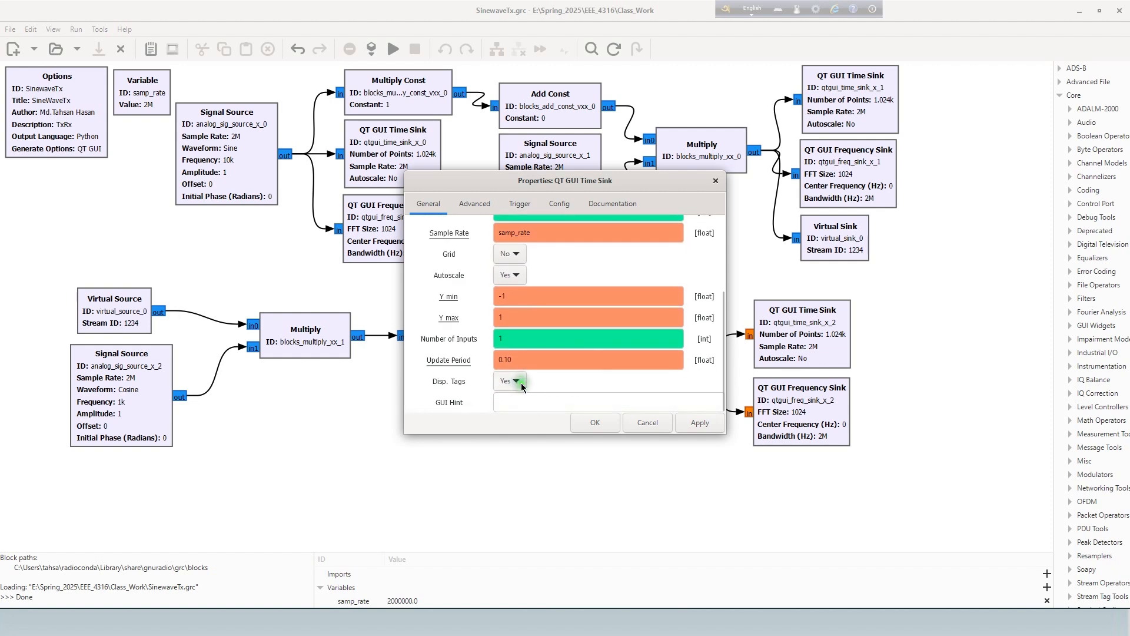
{"action": "scroll", "coordinate": [562, 325], "scroll_direction": "up", "scroll_amount": 4}
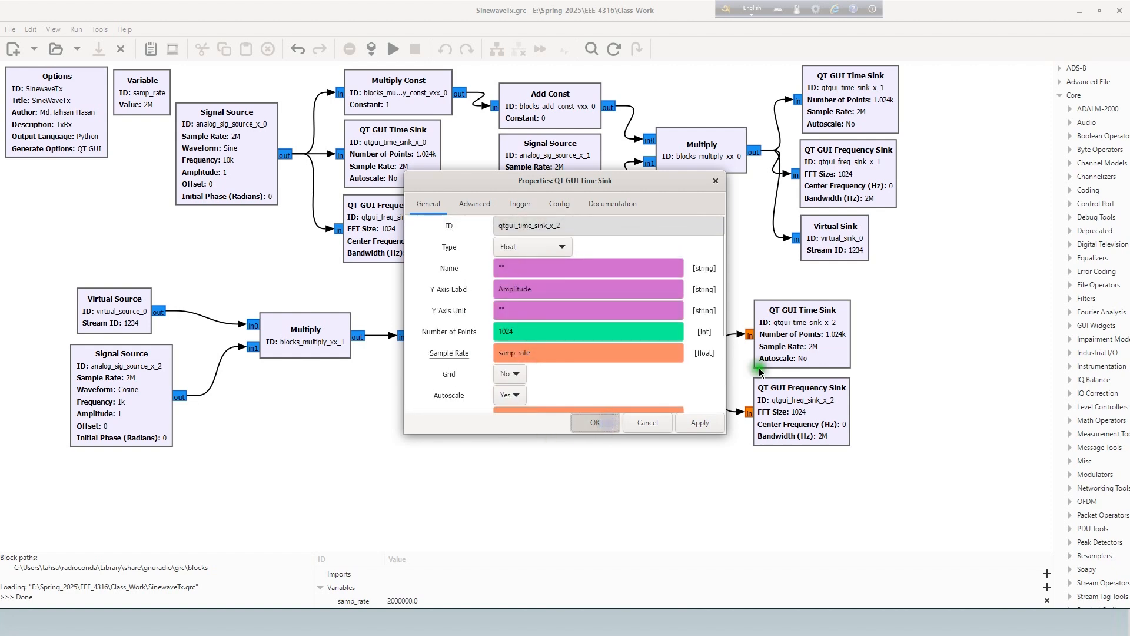
{"action": "scroll", "coordinate": [530, 353], "scroll_direction": "down", "scroll_amount": 4}
{"action": "left_click", "coordinate": [608, 423]}
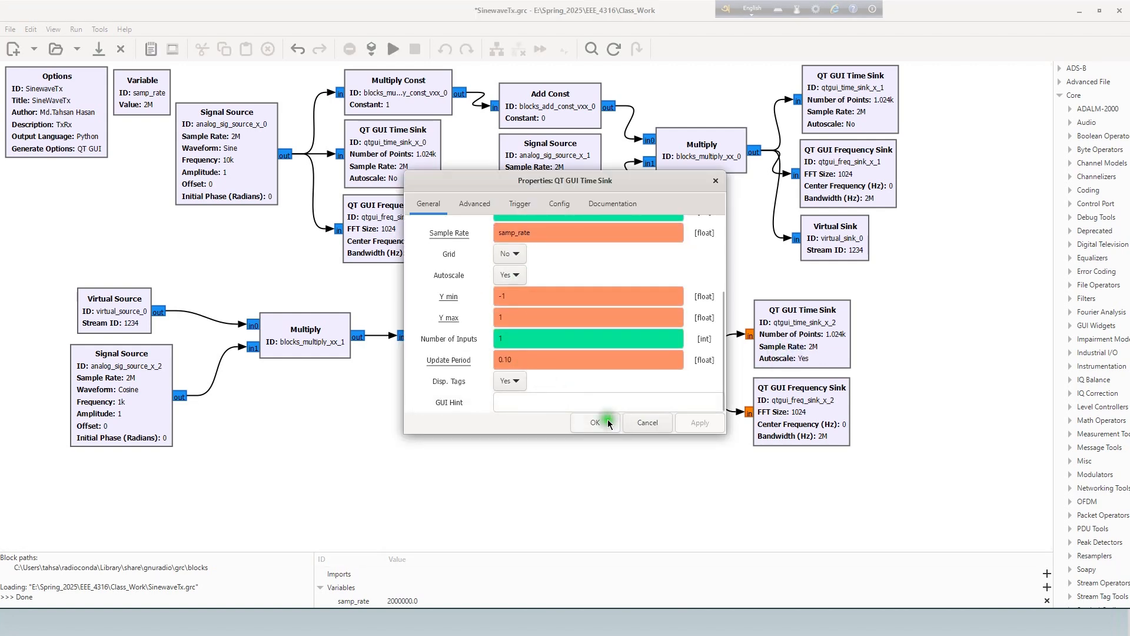
Check the general properties of the receiver's QT GUI Frequency Sink, from FFT size and bandwidth through to the update period.
{"action": "double_click", "coordinate": [782, 387]}
{"action": "scroll", "coordinate": [513, 334], "scroll_direction": "down", "scroll_amount": 1}
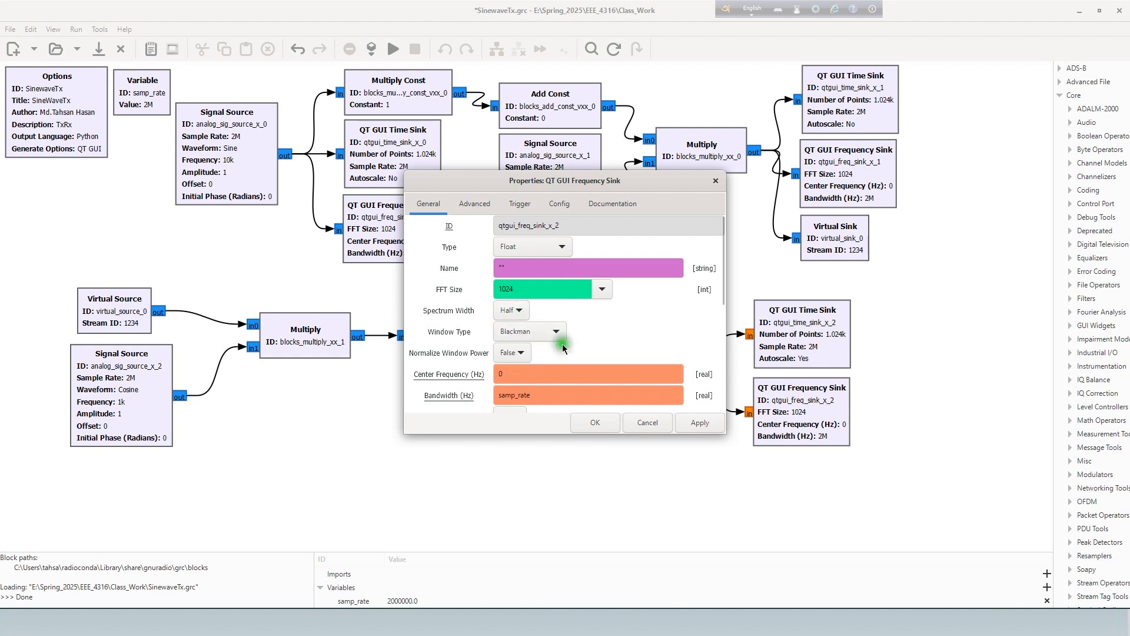
{"action": "scroll", "coordinate": [562, 348], "scroll_direction": "down", "scroll_amount": 7}
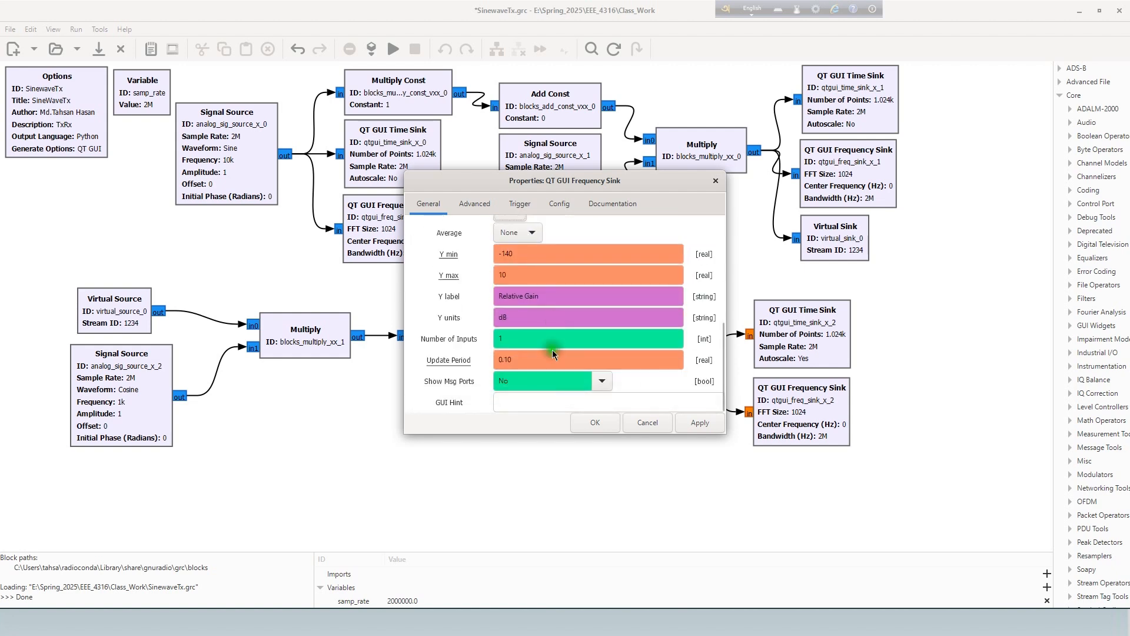
{"action": "left_click", "coordinate": [596, 422]}
Check the Low Pass Filter's cutoff frequency, transition width and window settings, and save the SinewaveTx flowgraph.
{"action": "double_click", "coordinate": [623, 389]}
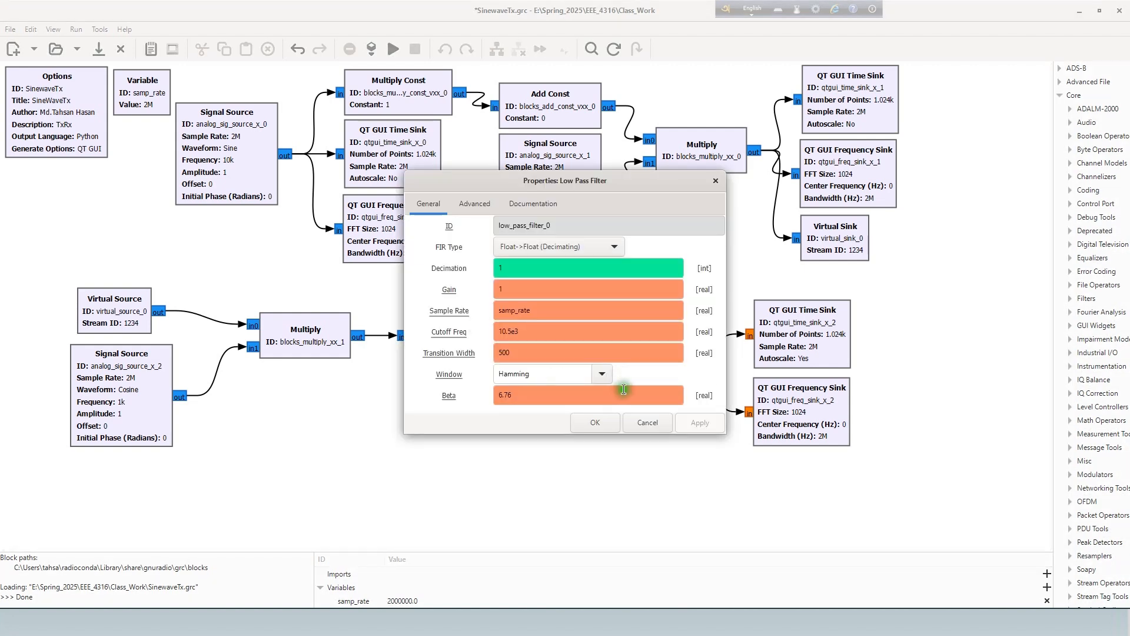
{"action": "left_click", "coordinate": [605, 418]}
{"action": "left_click", "coordinate": [485, 449]}
{"action": "left_click", "coordinate": [100, 51]}
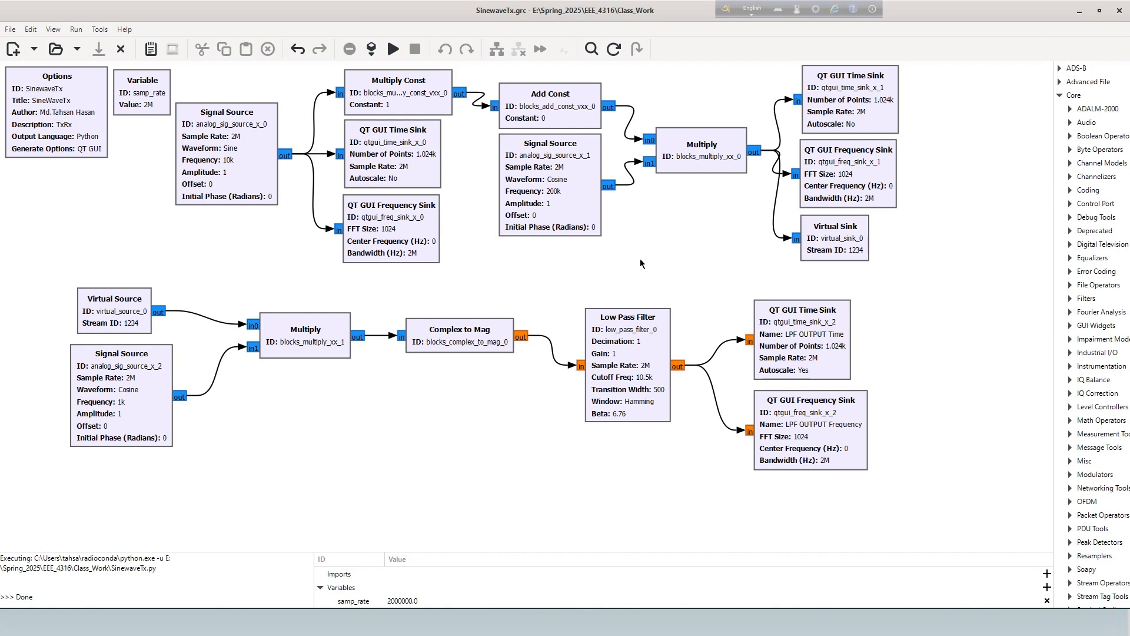
Set the frequency of the receiver's carrier Signal Source to 200e3.
{"action": "double_click", "coordinate": [131, 414]}
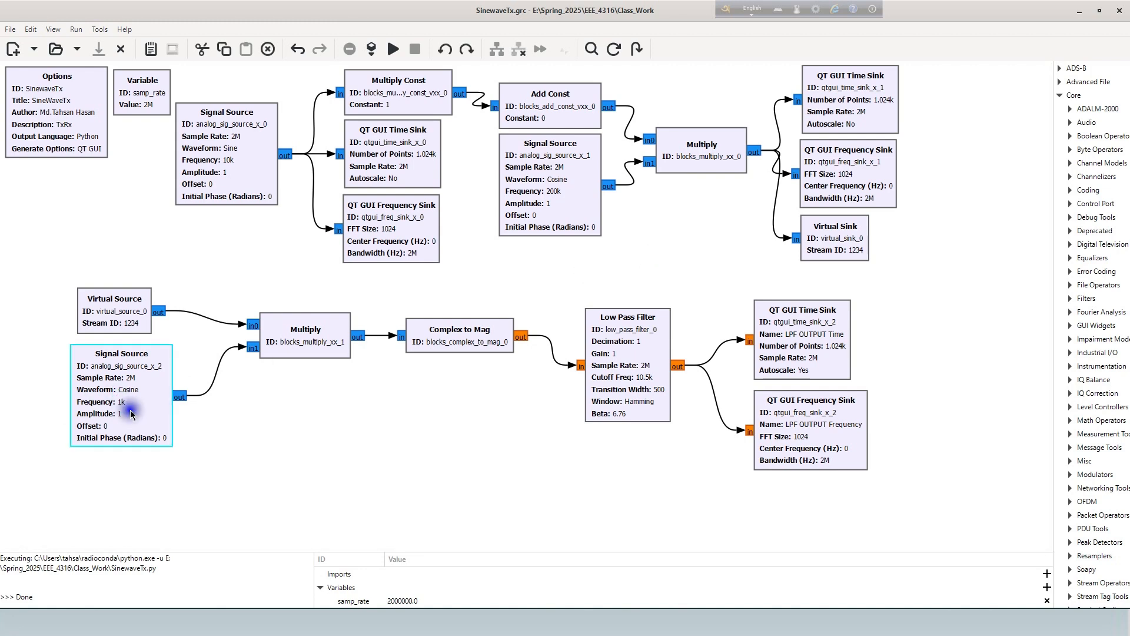
{"action": "double_click", "coordinate": [497, 310]}
{"action": "type", "text": "200e3"}
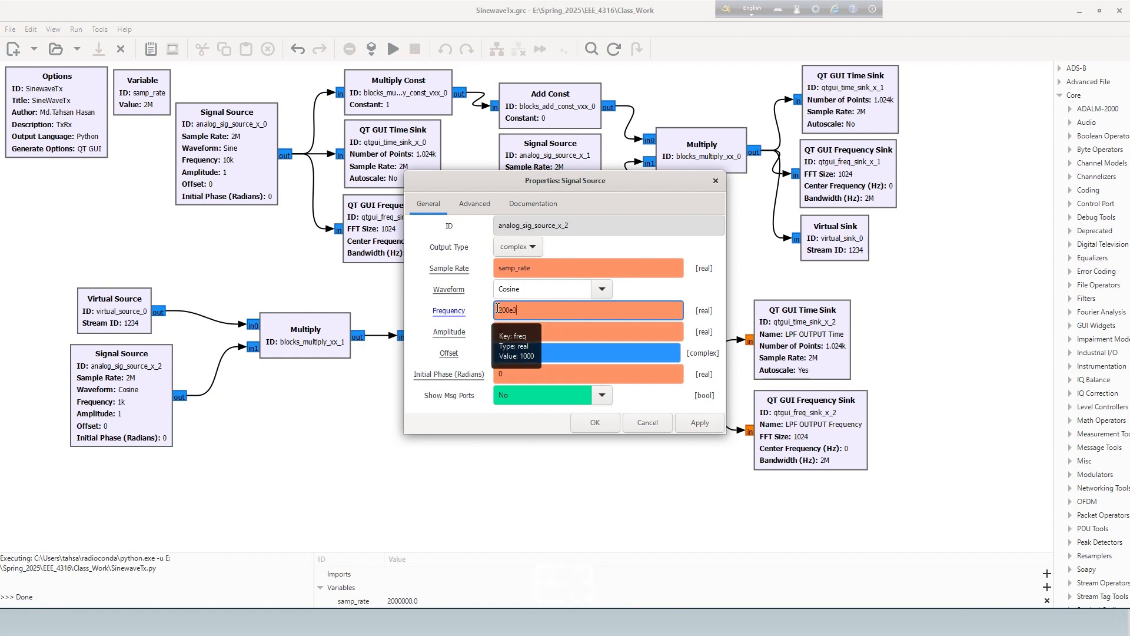
{"action": "left_click", "coordinate": [596, 422]}
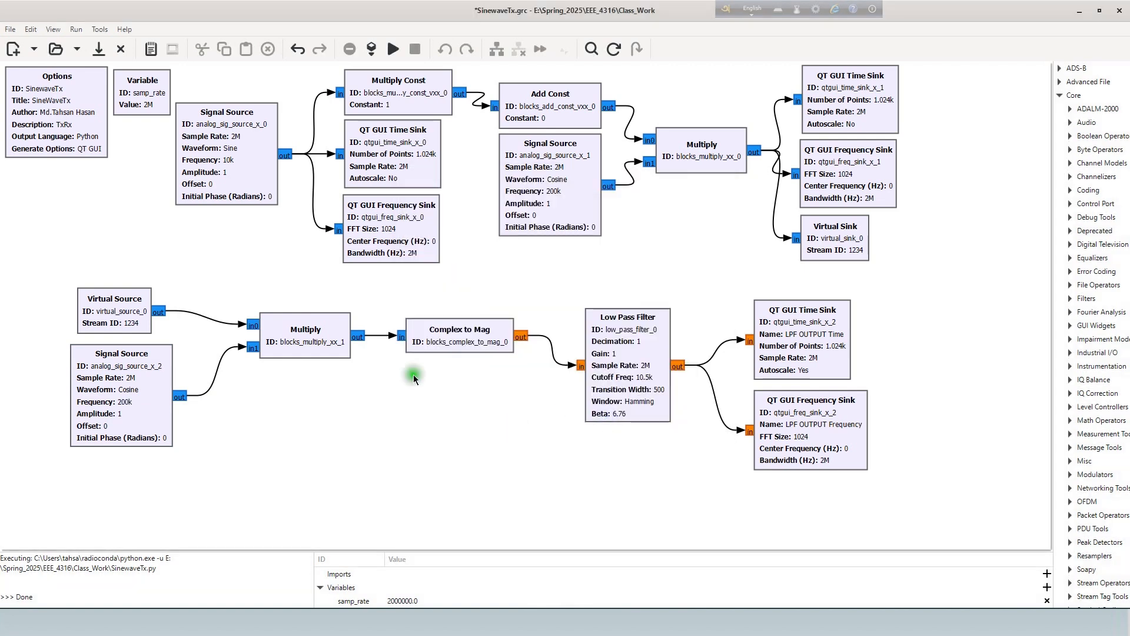